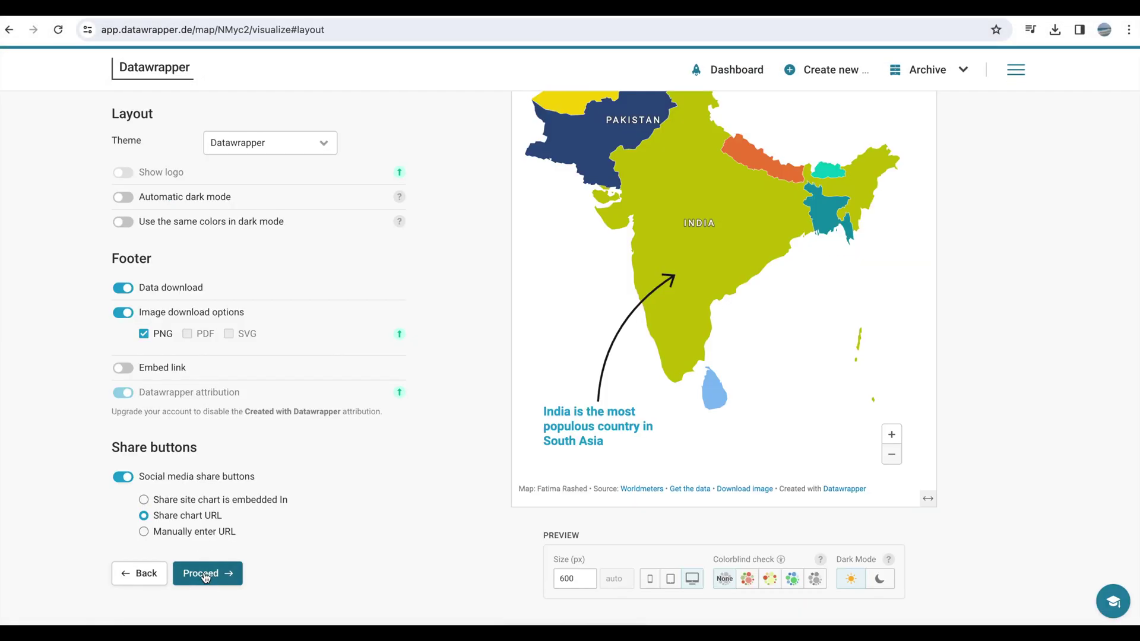
- Advance the South Asia map to Publish & Embed, then return to the dashboard
click(204, 574)
scroll(677, 457, down, 3)
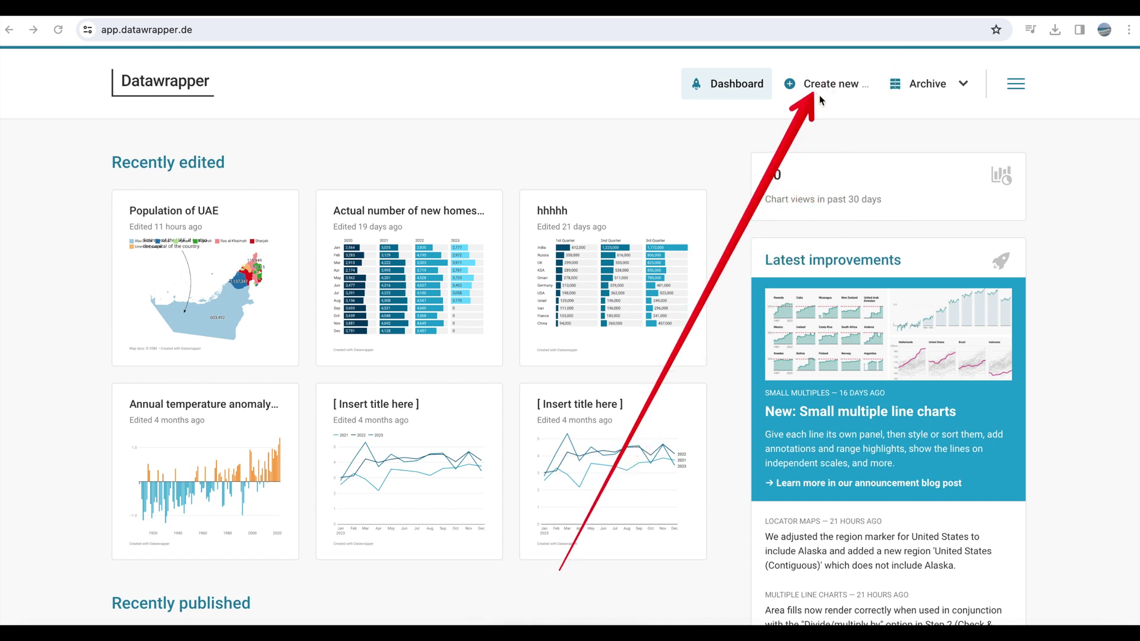
- Start a new map from the Create new menu
click(837, 88)
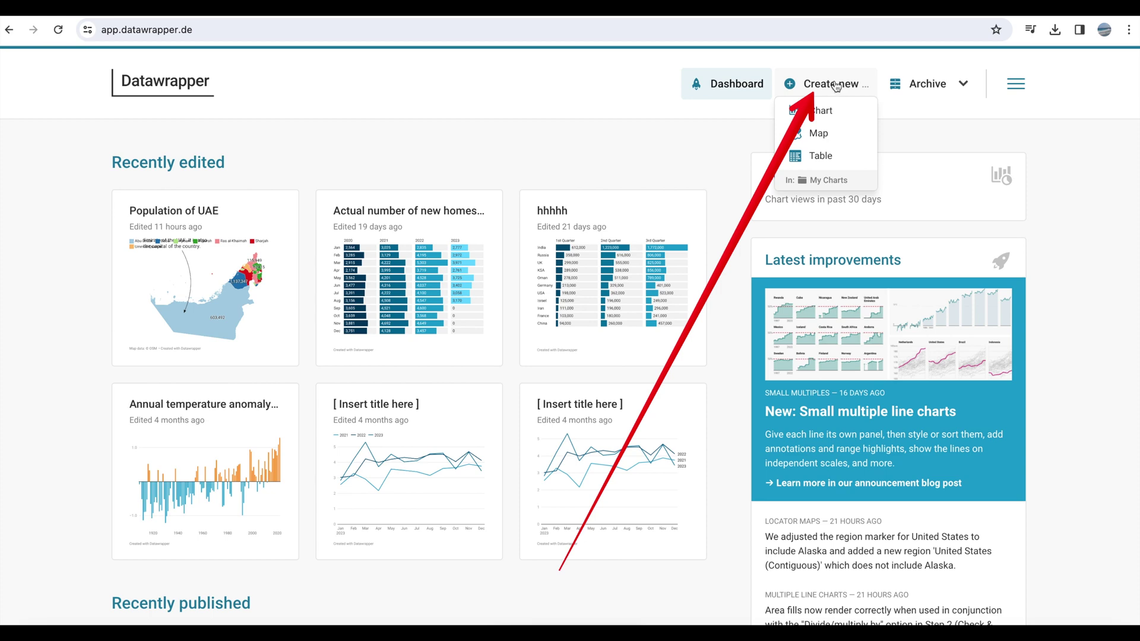
click(819, 134)
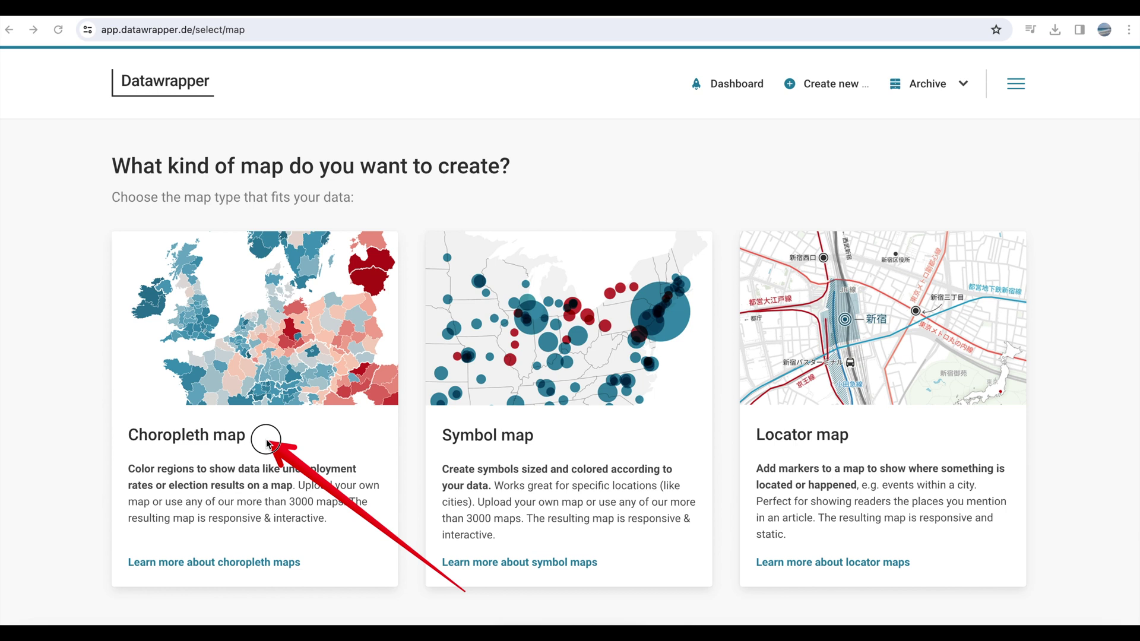
- Choose a choropleth map with the Asia base map and proceed to the data step
click(231, 439)
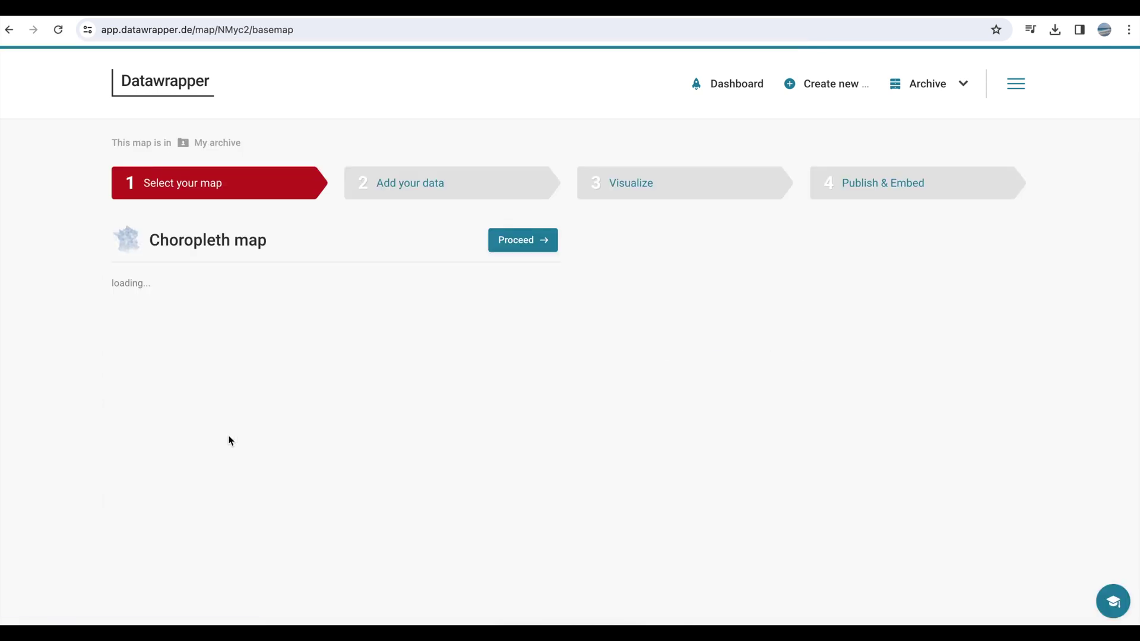
scroll(230, 440, down, 3)
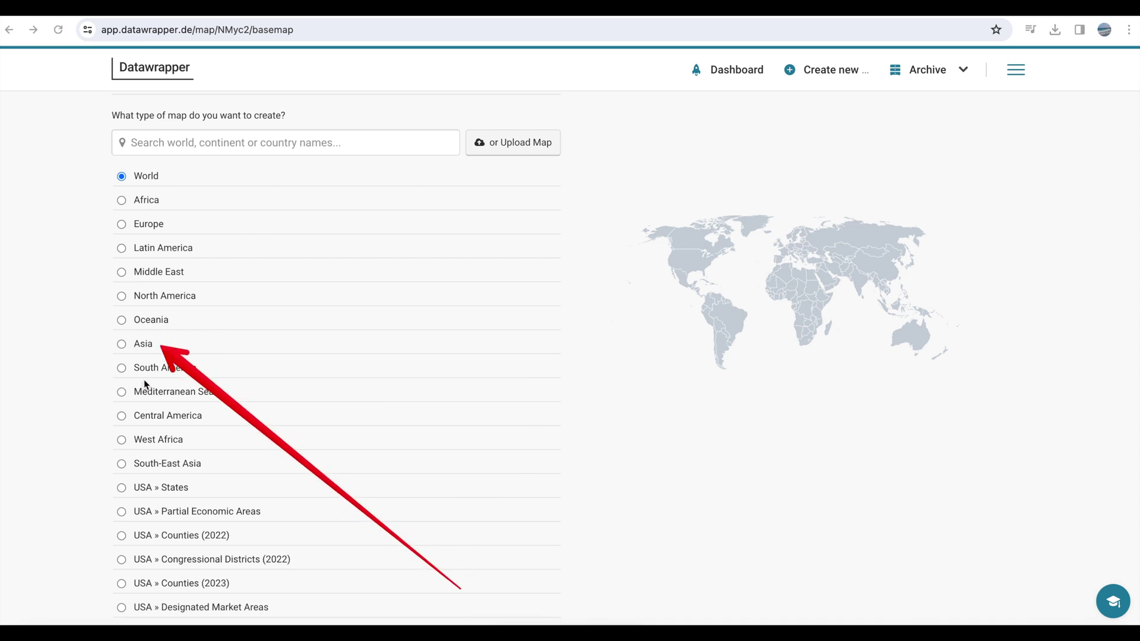
click(122, 344)
scroll(126, 347, up, 3)
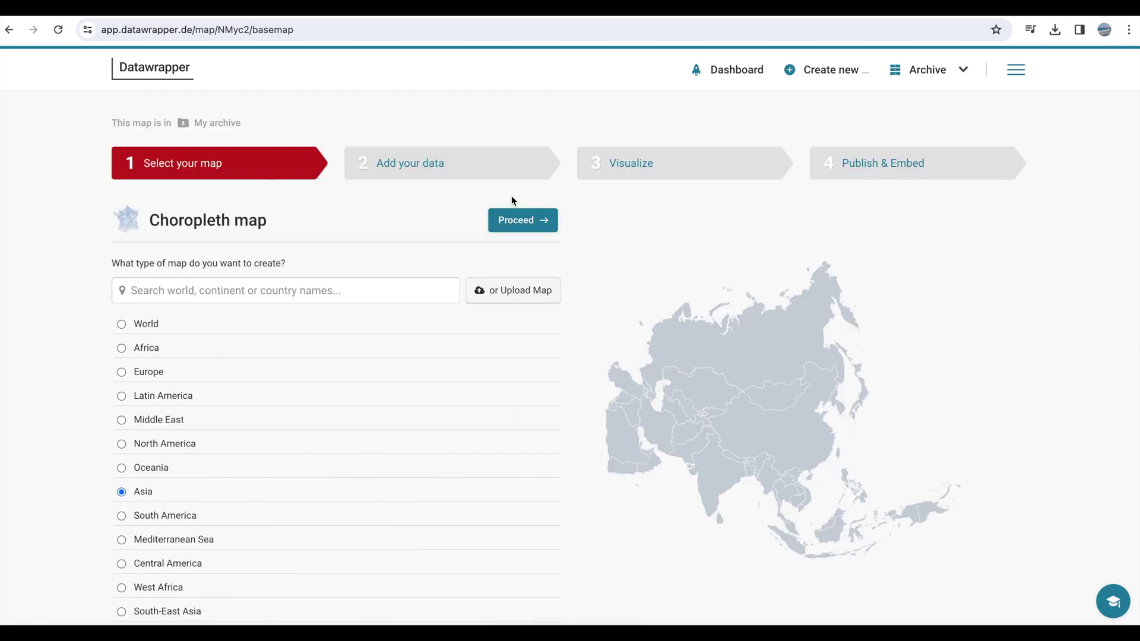
click(524, 221)
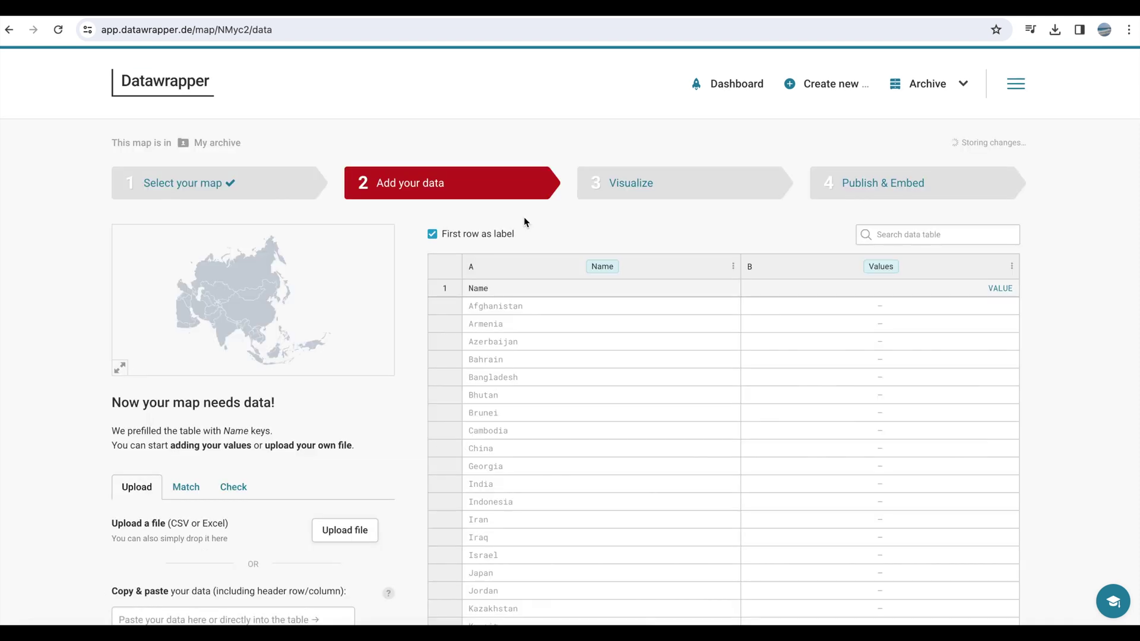
- Copy the SAARC Country and Population rows A5:B13 from the spreadsheet into the paste box
scroll(397, 427, down, 2)
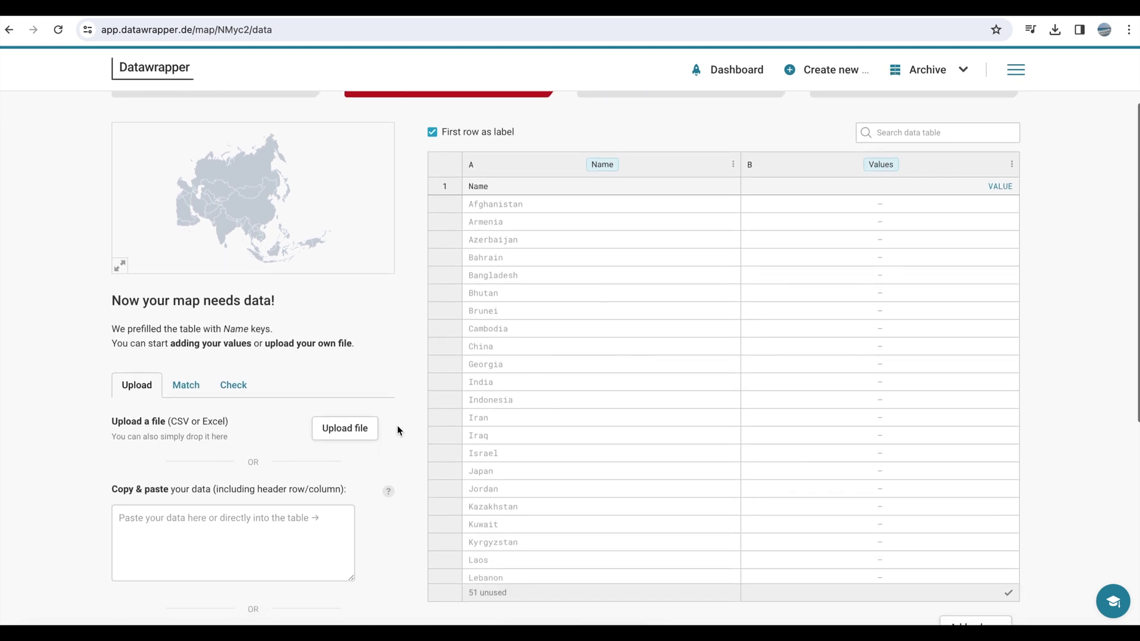
scroll(397, 427, down, 1)
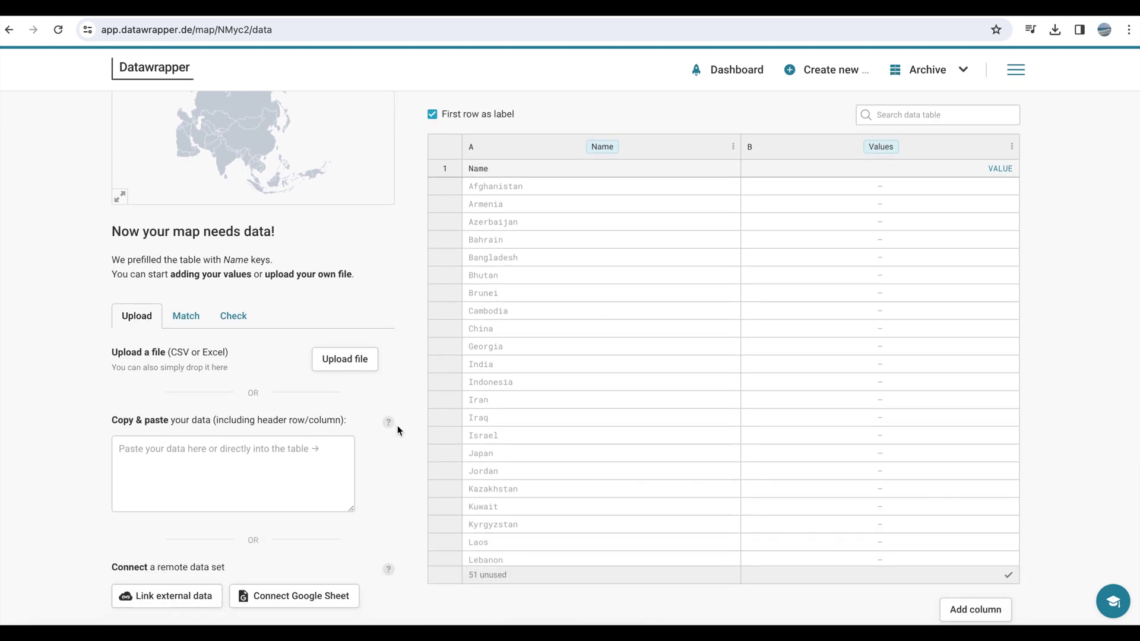
scroll(397, 431, down, 1)
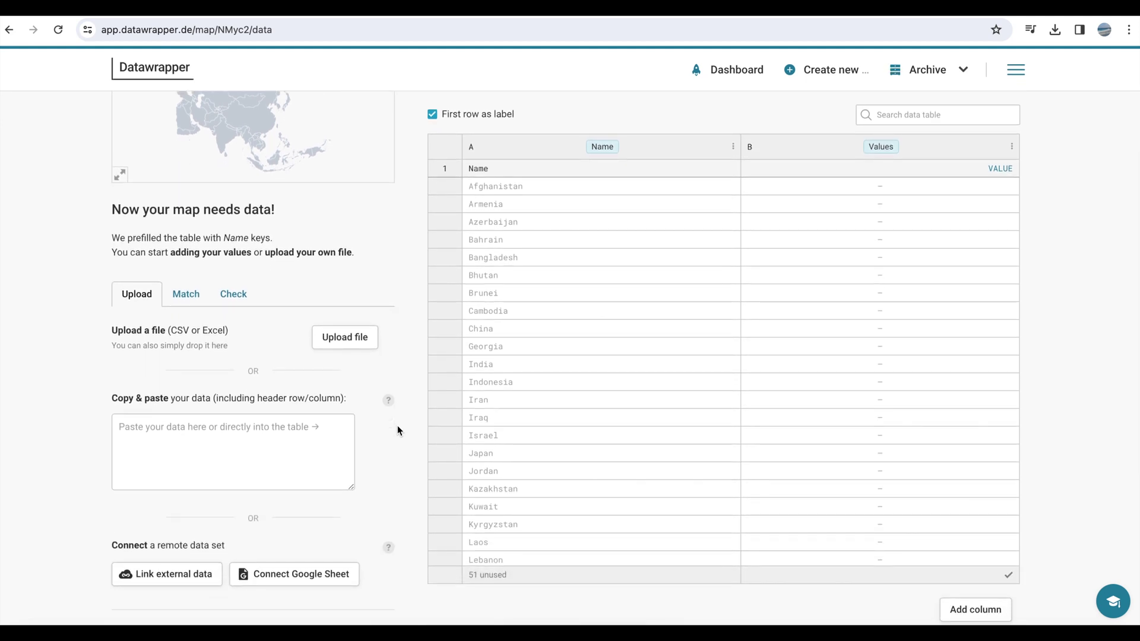
scroll(397, 430, down, 1)
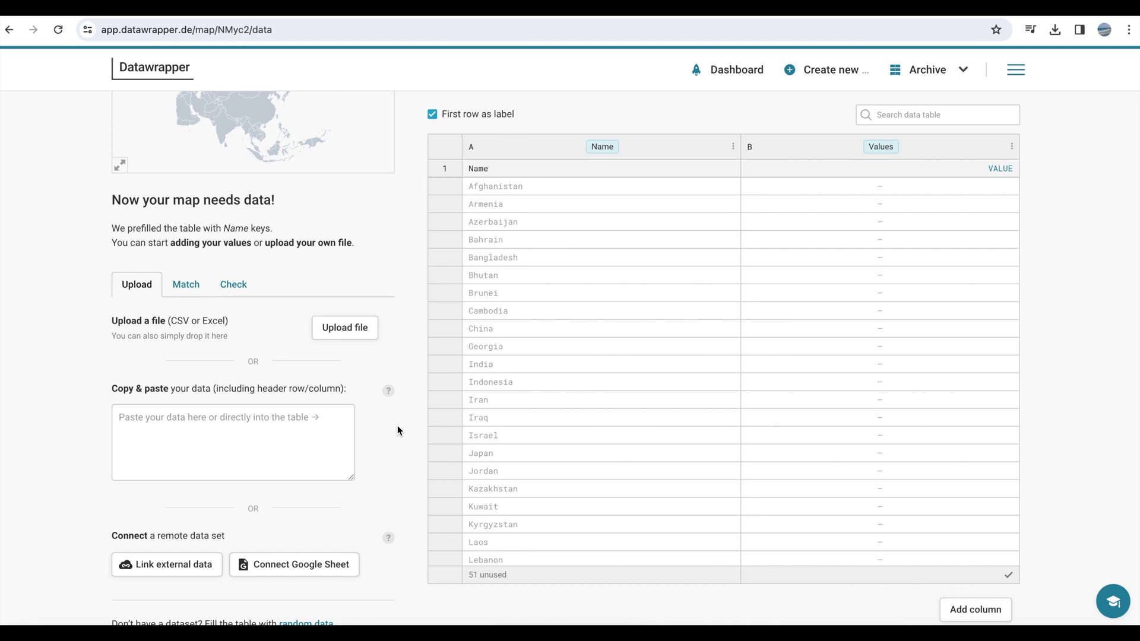
scroll(397, 425, up, 2)
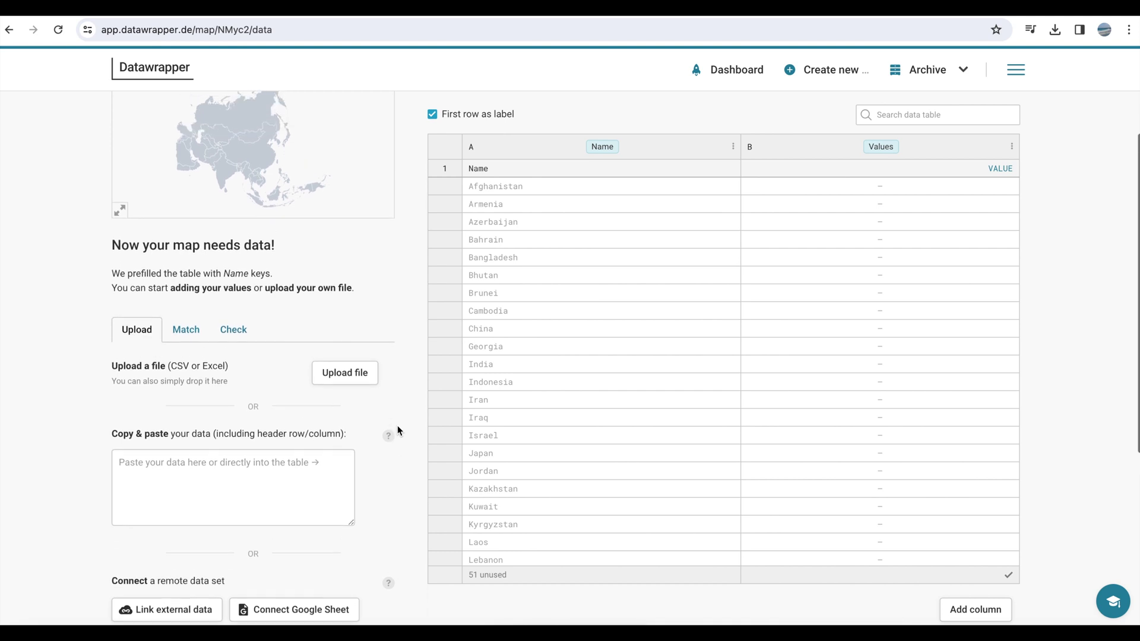
scroll(398, 426, up, 1)
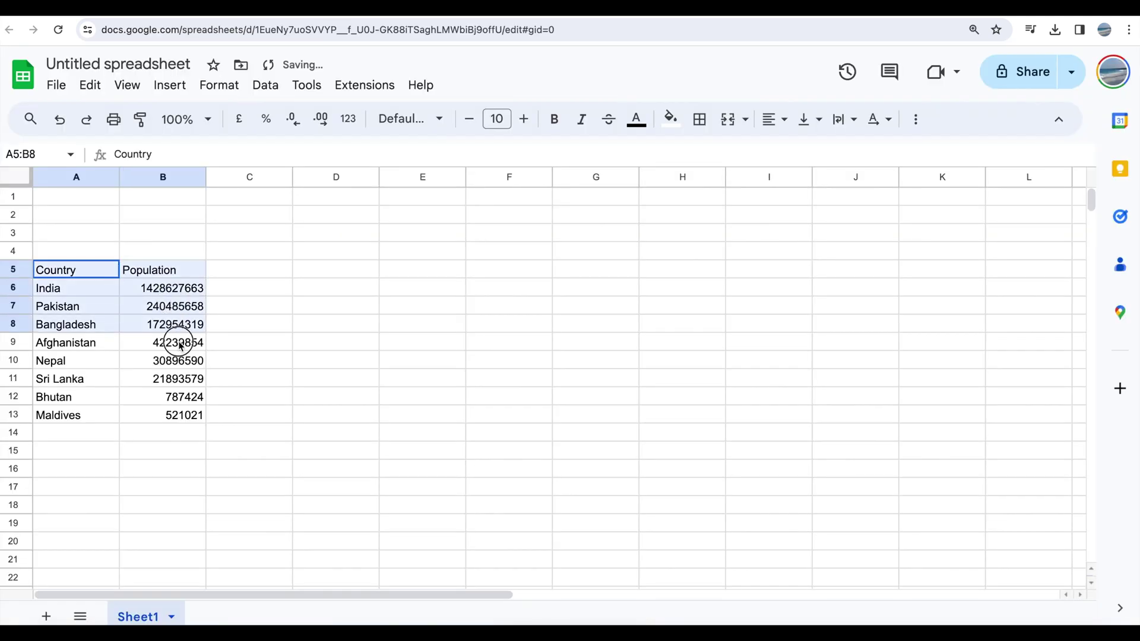
drag(172, 342, 182, 418)
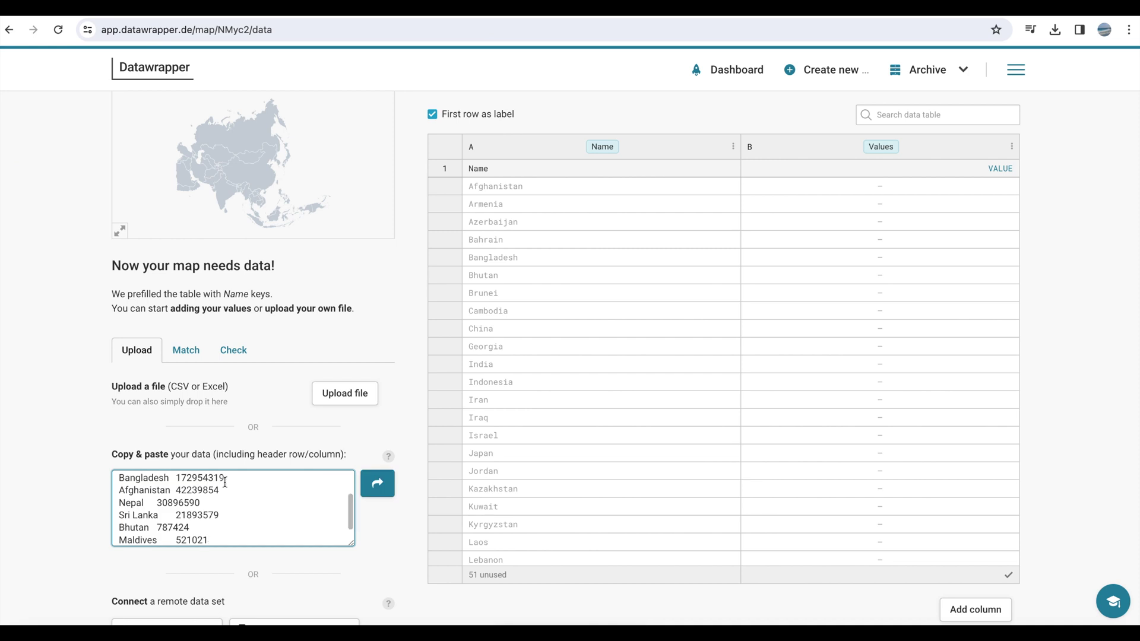
- Save the pasted SAARC population data into the table and continue to Visualize
scroll(240, 509, up, 3)
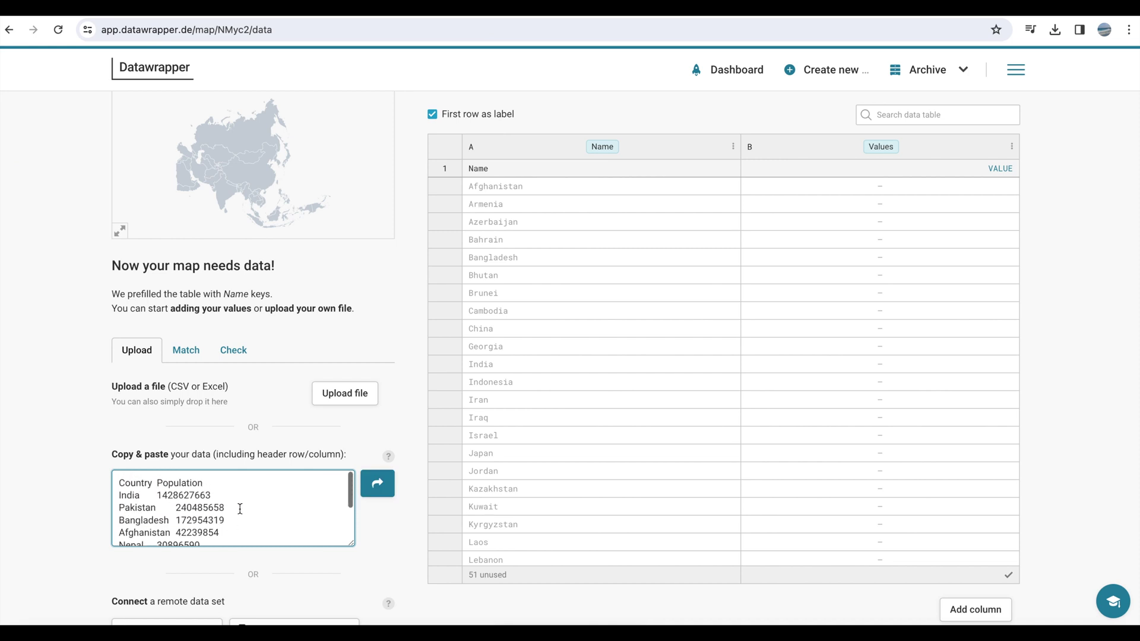
click(375, 487)
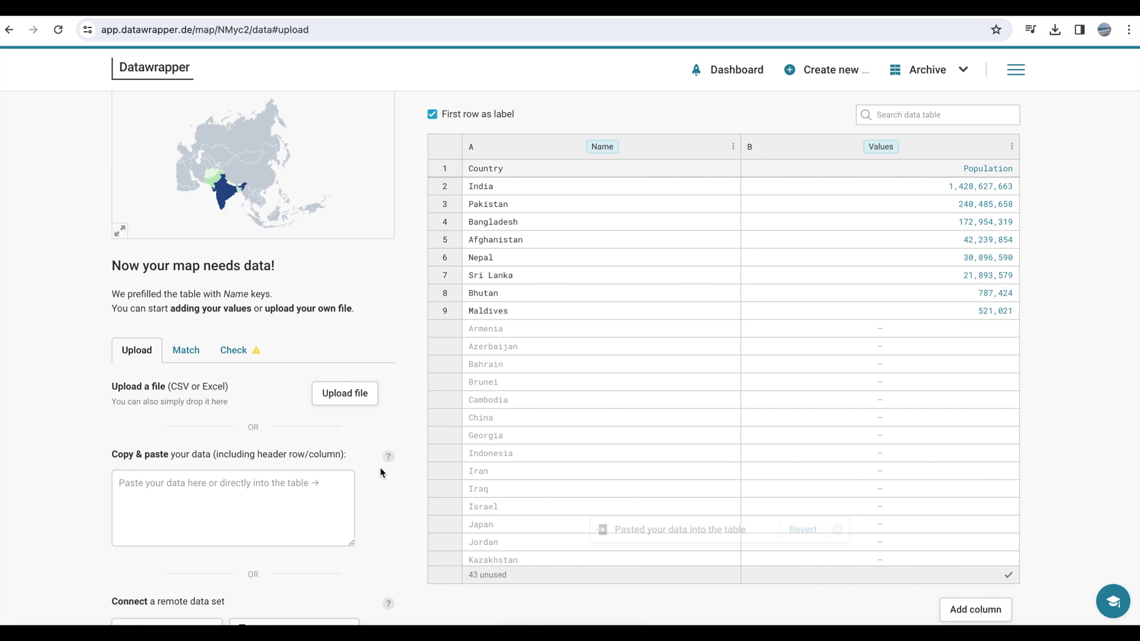
scroll(380, 469, down, 4)
click(206, 552)
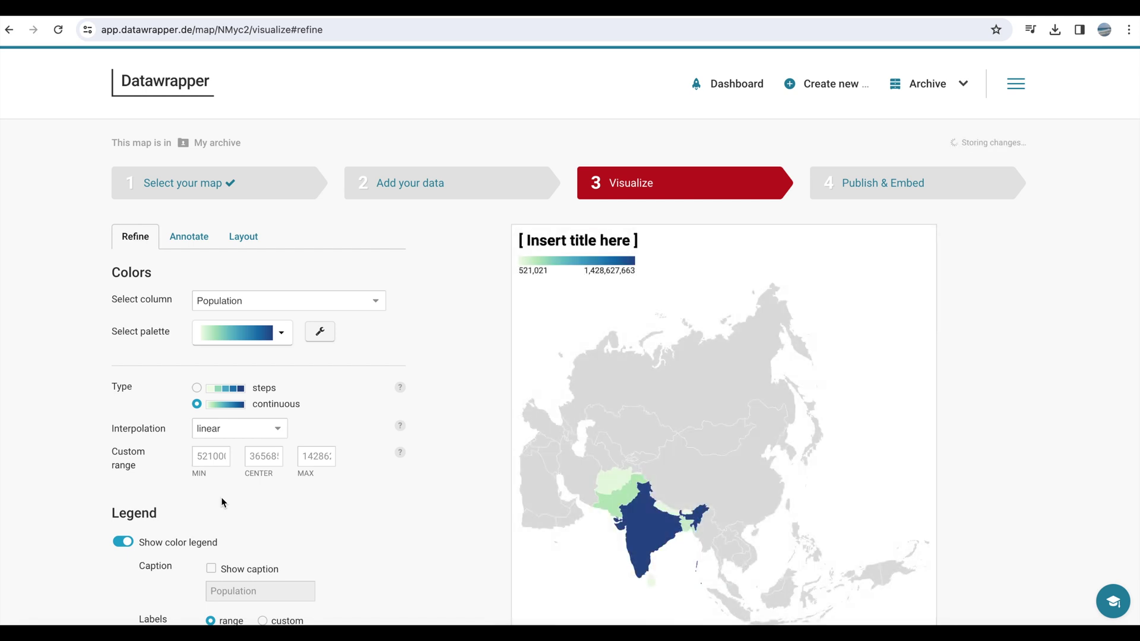
- Title the map 'Population of SAARC countries, 2023'
click(564, 240)
drag(520, 240, 555, 237)
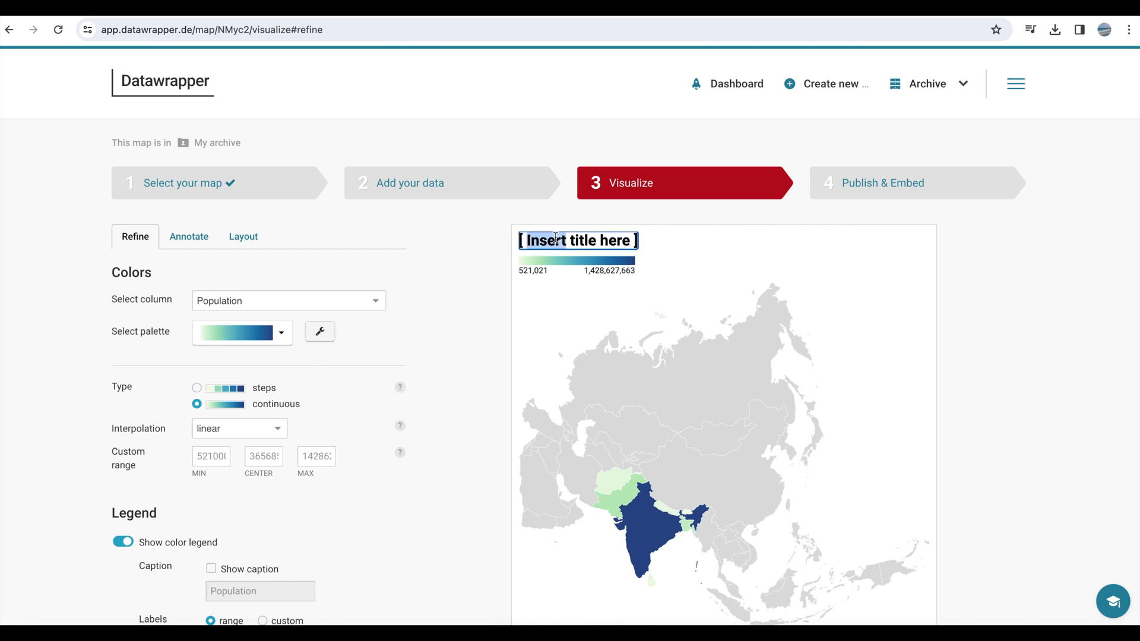
click(199, 237)
triple_click(209, 291)
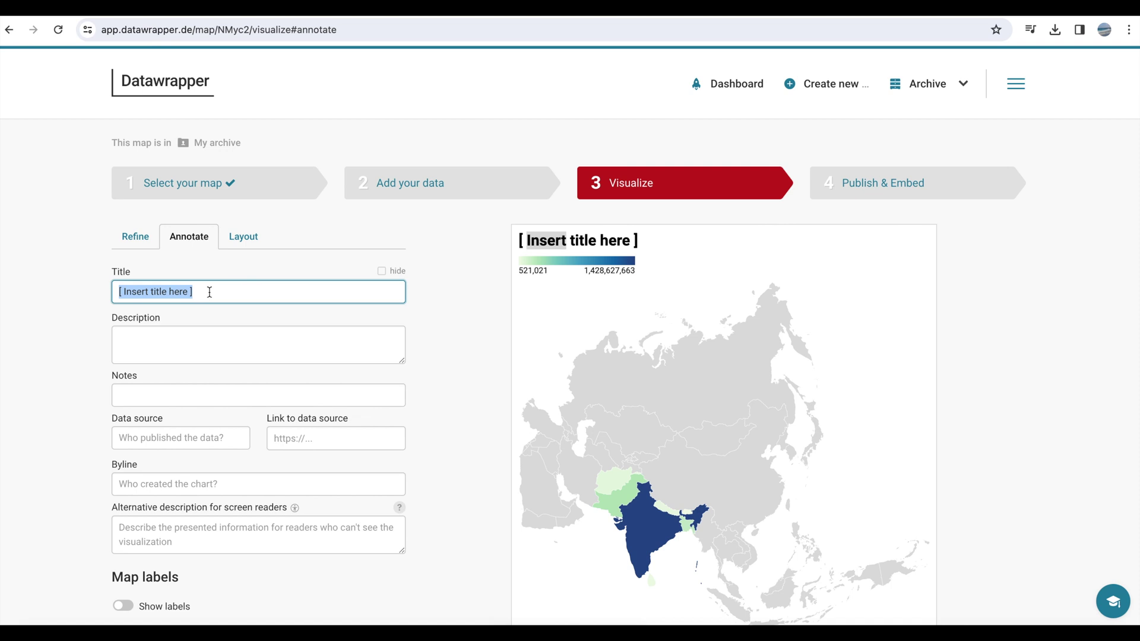
text(Popula)
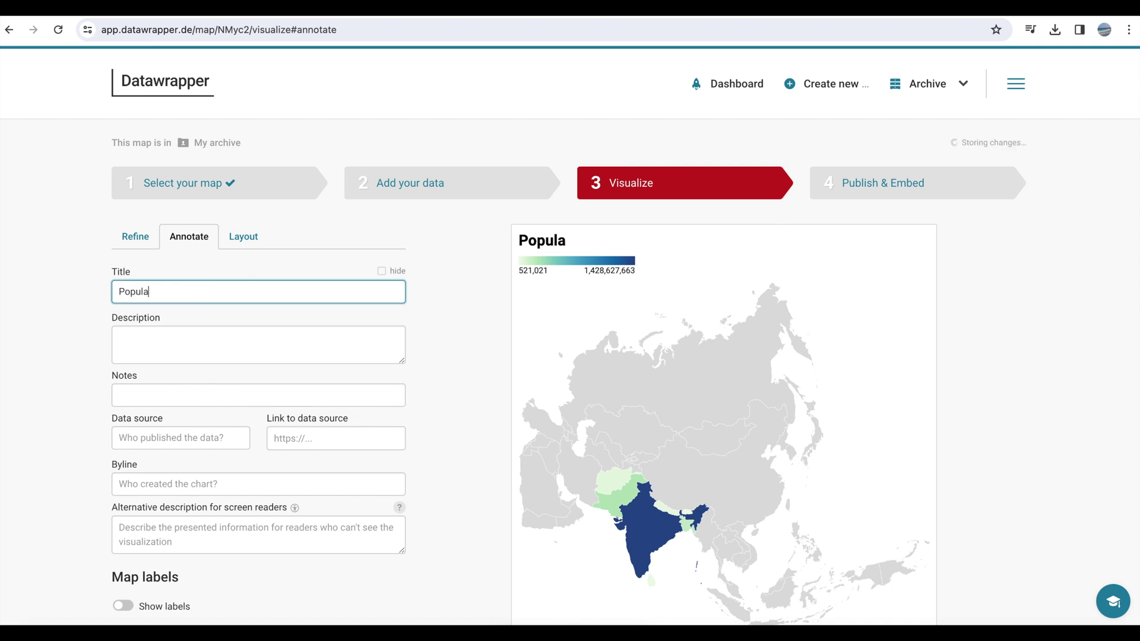
text(tion of SAA)
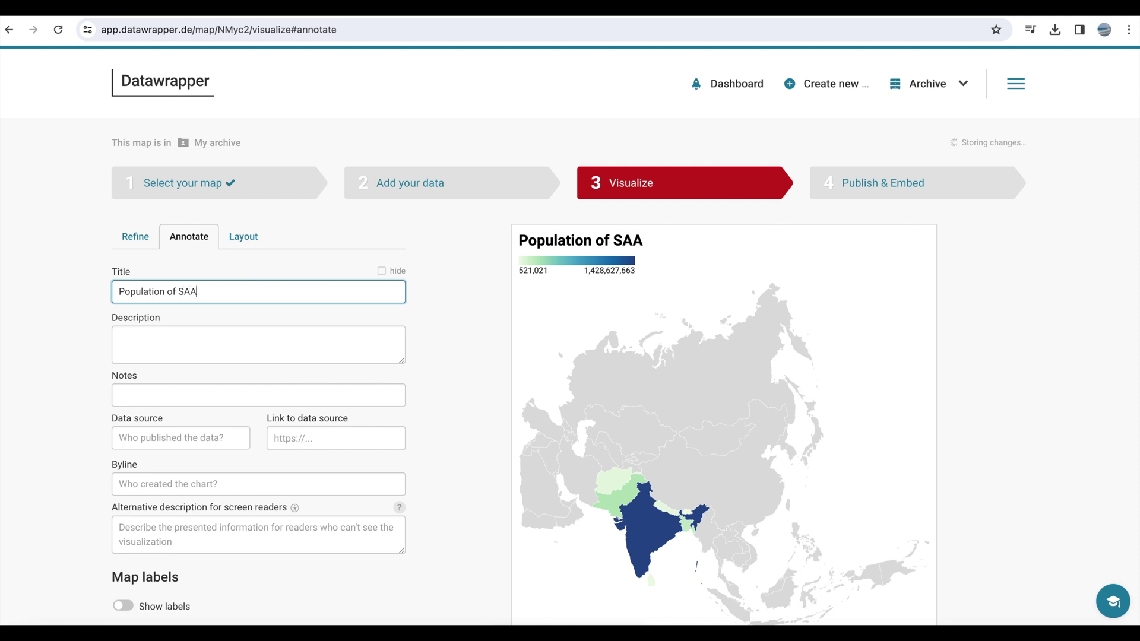
text(RC countrie)
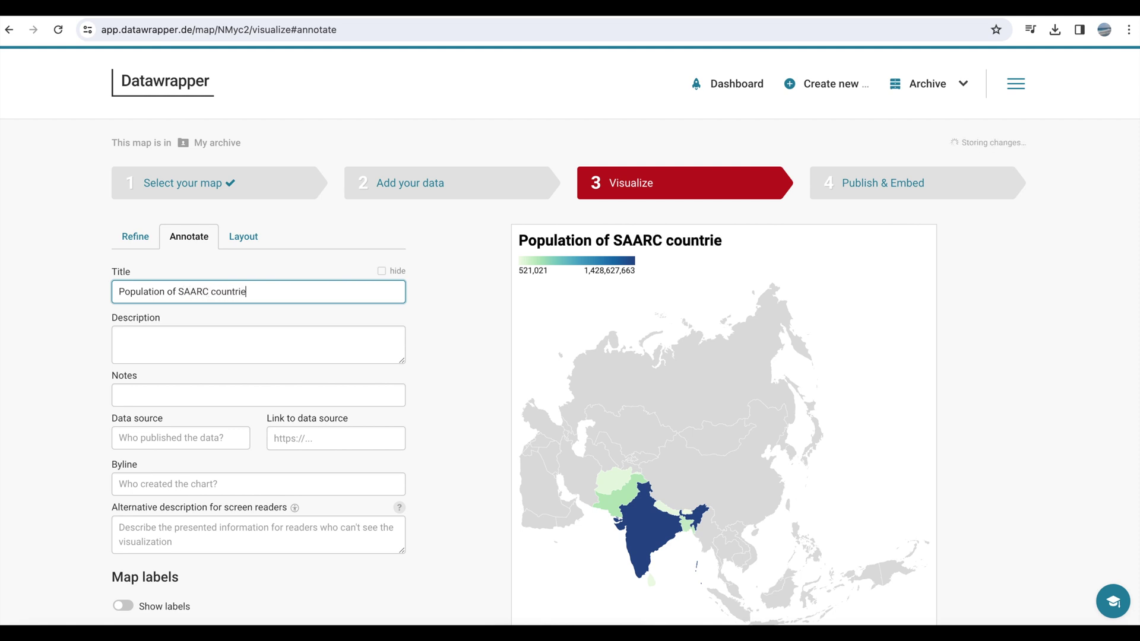
text(s, 2023)
- Copy the worldometers Southern Asia population page address for the data source link
click(186, 432)
click(292, 439)
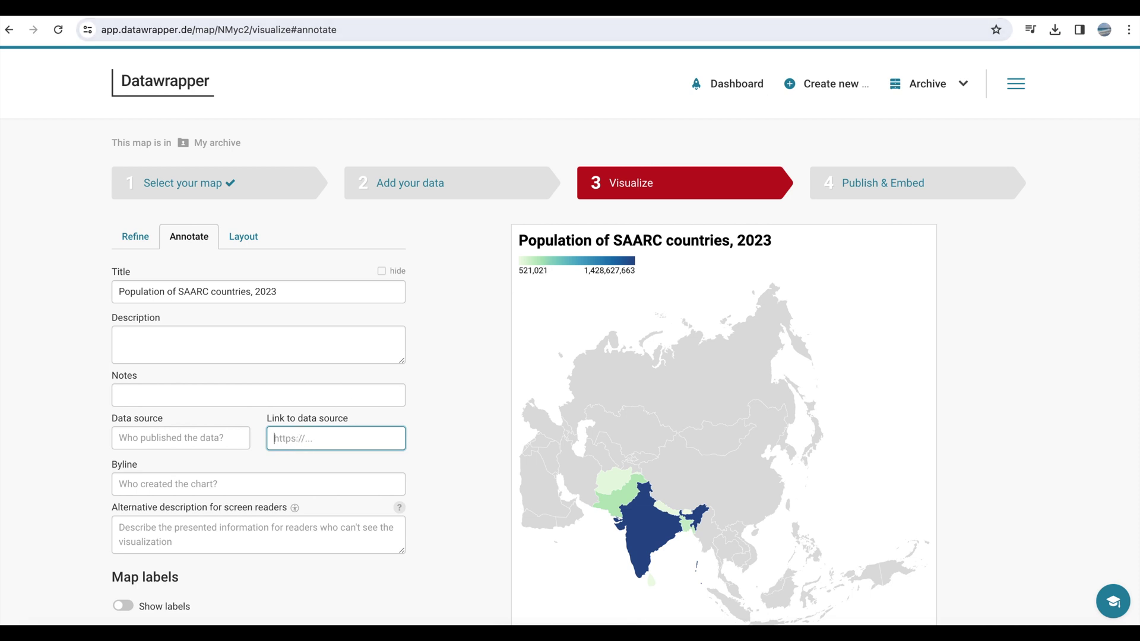
click(829, 18)
click(413, 32)
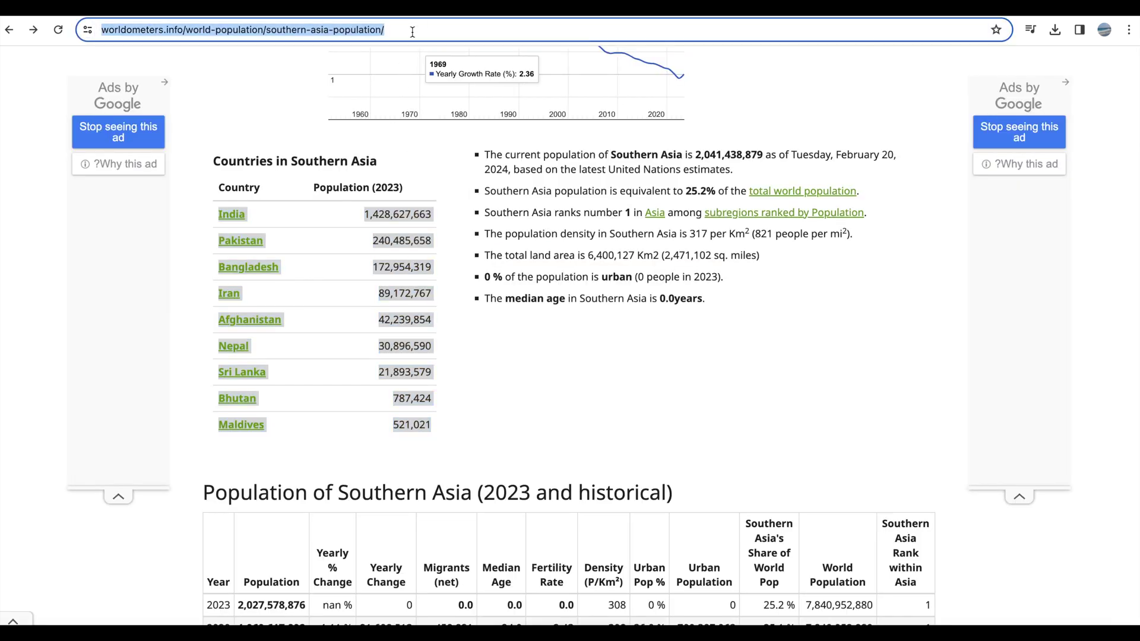
- Paste the worldometers link, credit 'Worldmeters' as data source, and enter the author's name as byline
key(ctrl+shift+Tab)
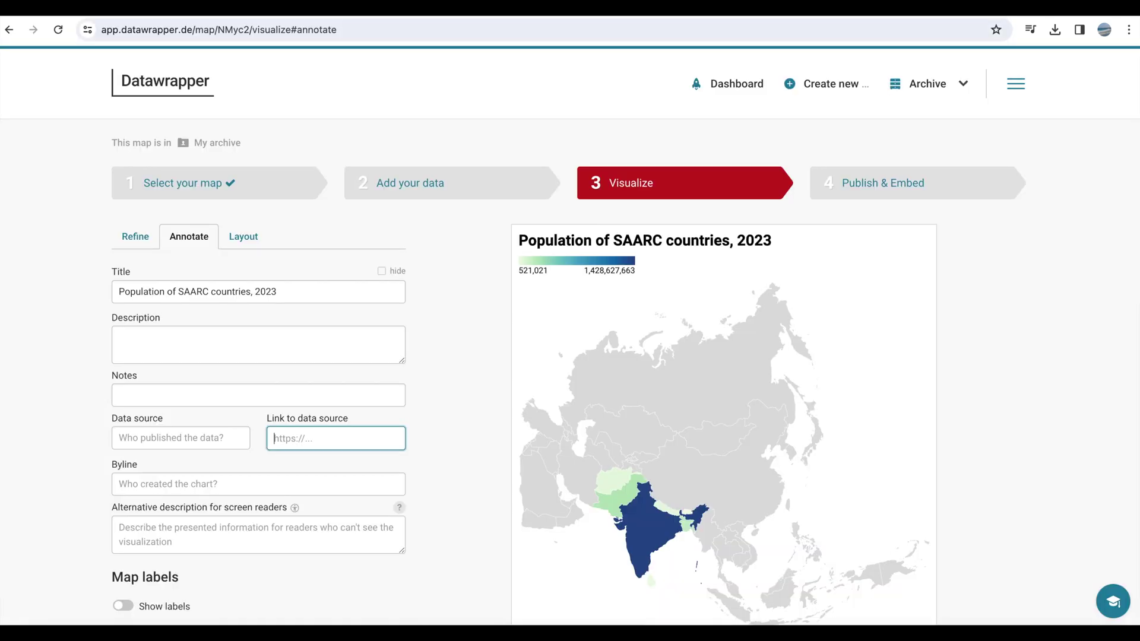
key(ctrl+v)
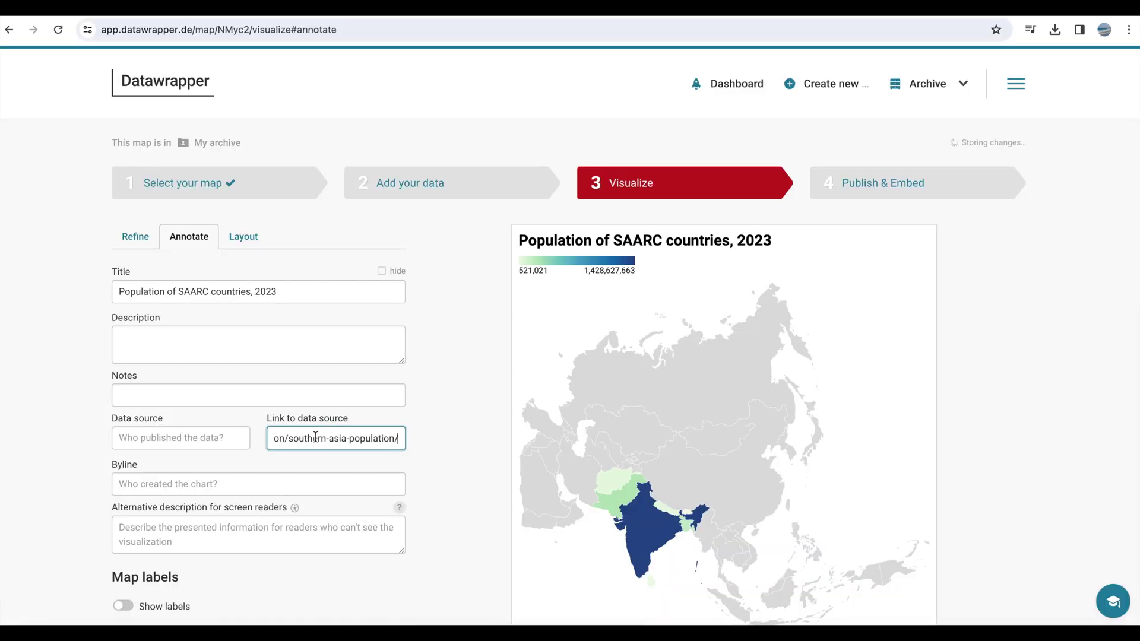
drag(321, 437, 224, 433)
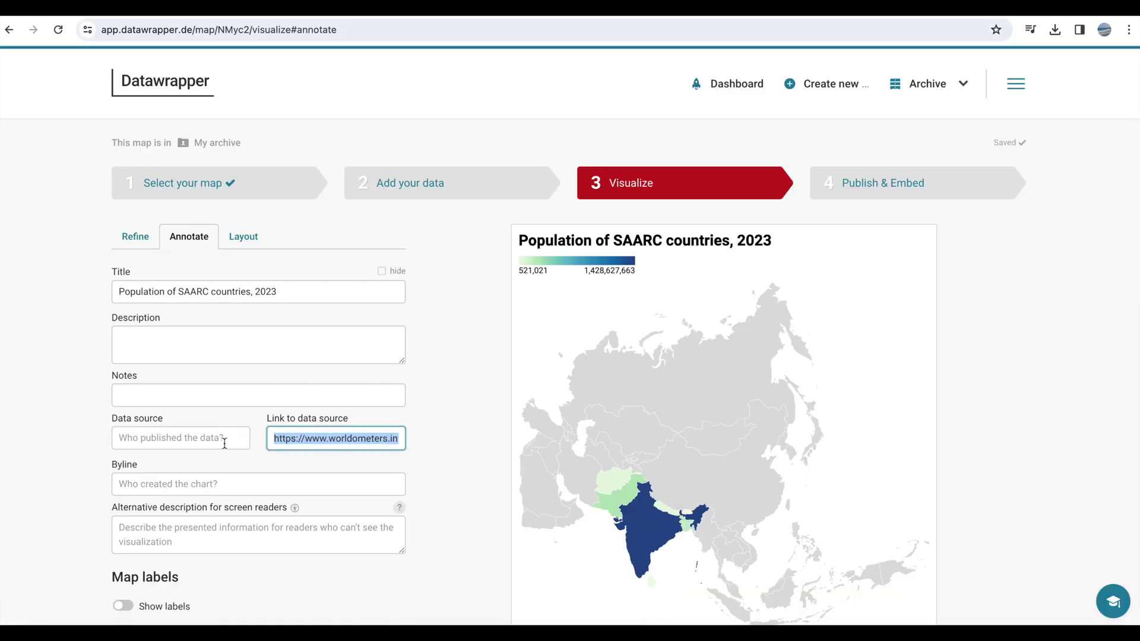
click(187, 440)
text(World)
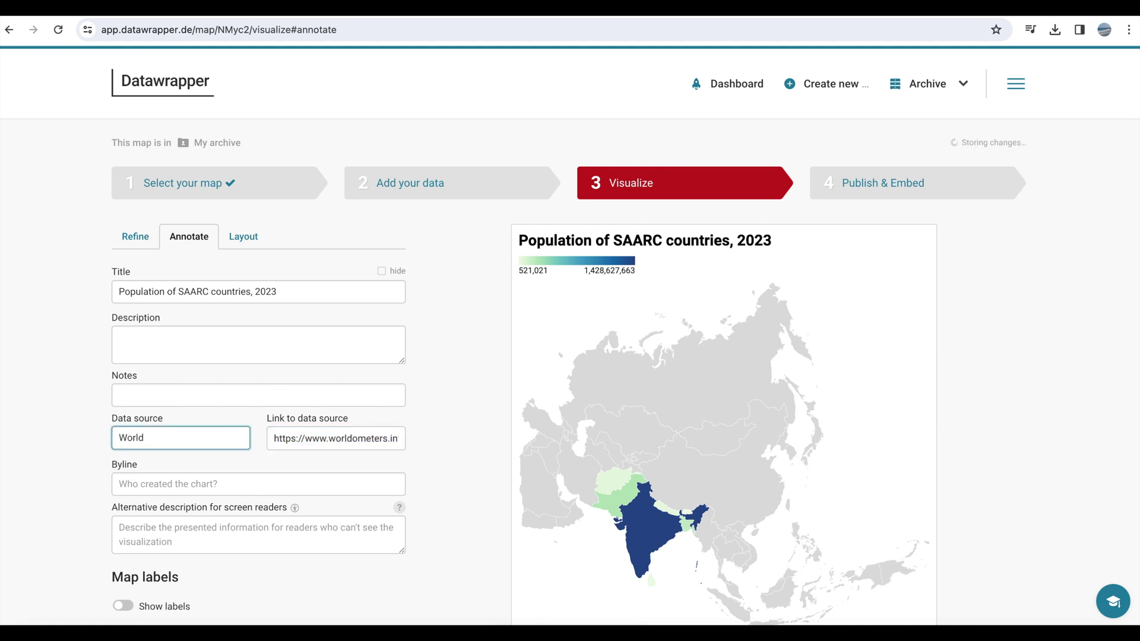
text(meters)
click(178, 483)
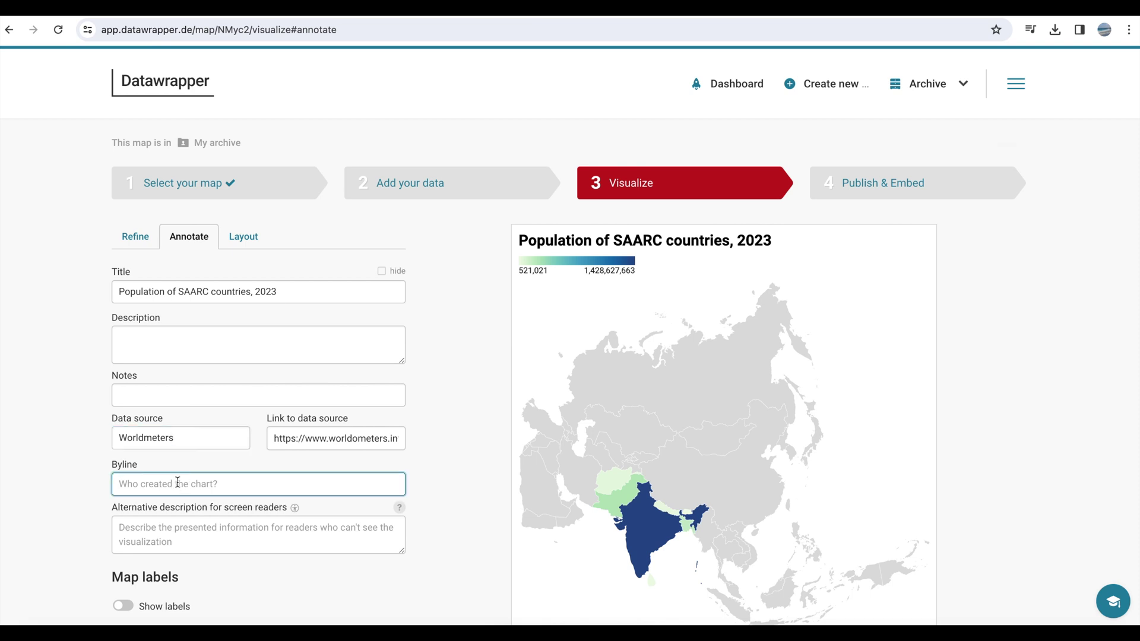
text(Fatima)
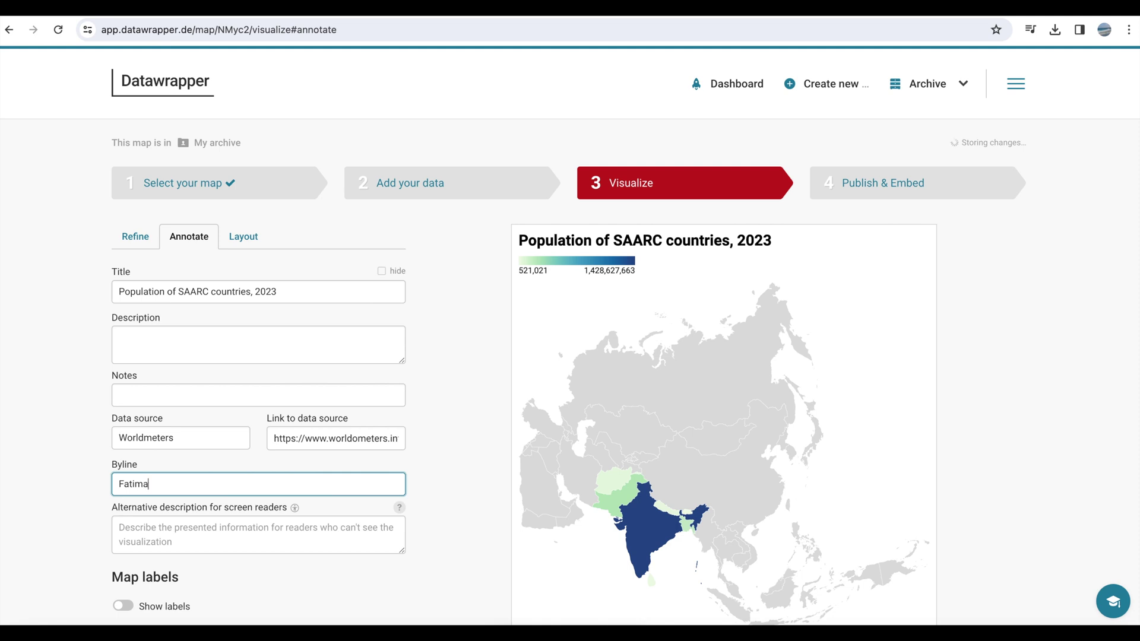
text( Rashed)
- Enable PNG image download and social media share buttons in the Layout settings
scroll(247, 237, down, 2)
click(247, 146)
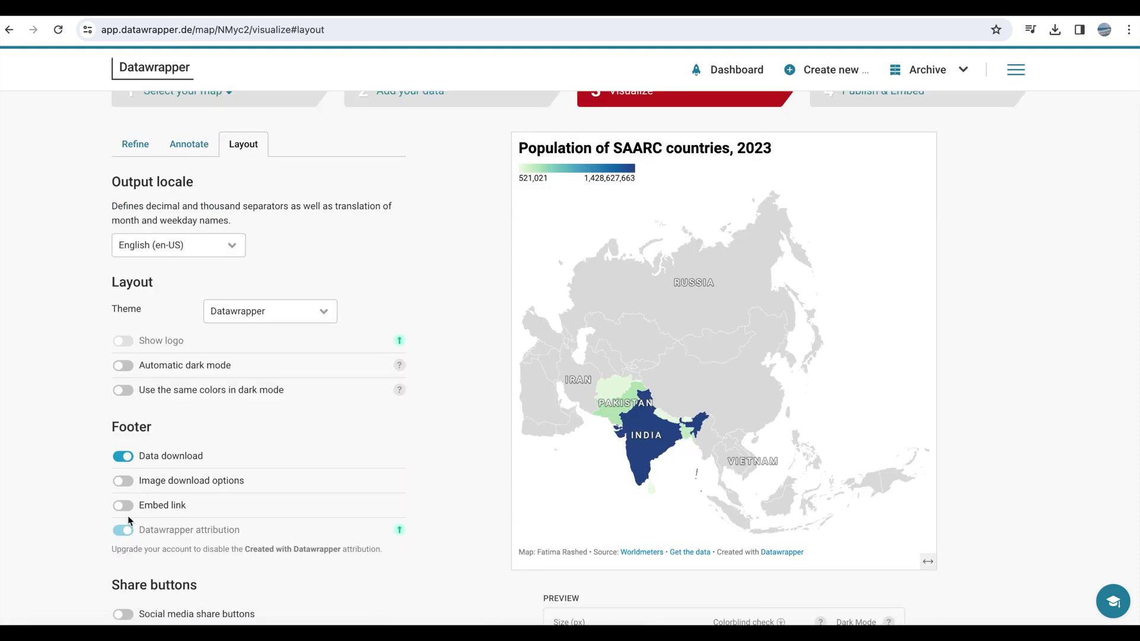
click(122, 481)
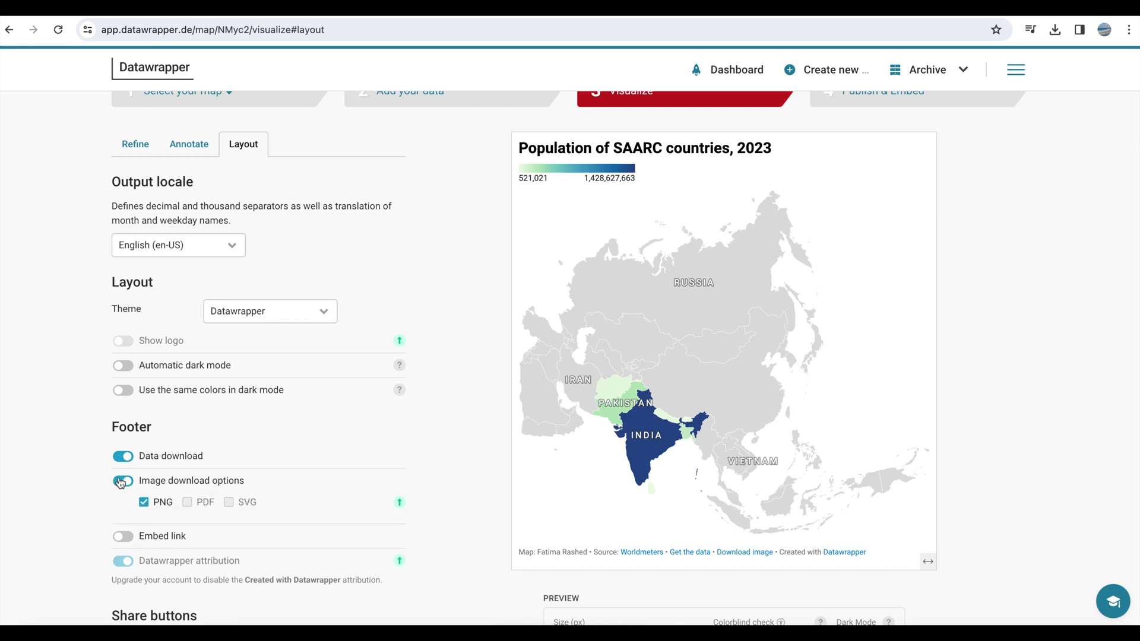
scroll(88, 498, down, 3)
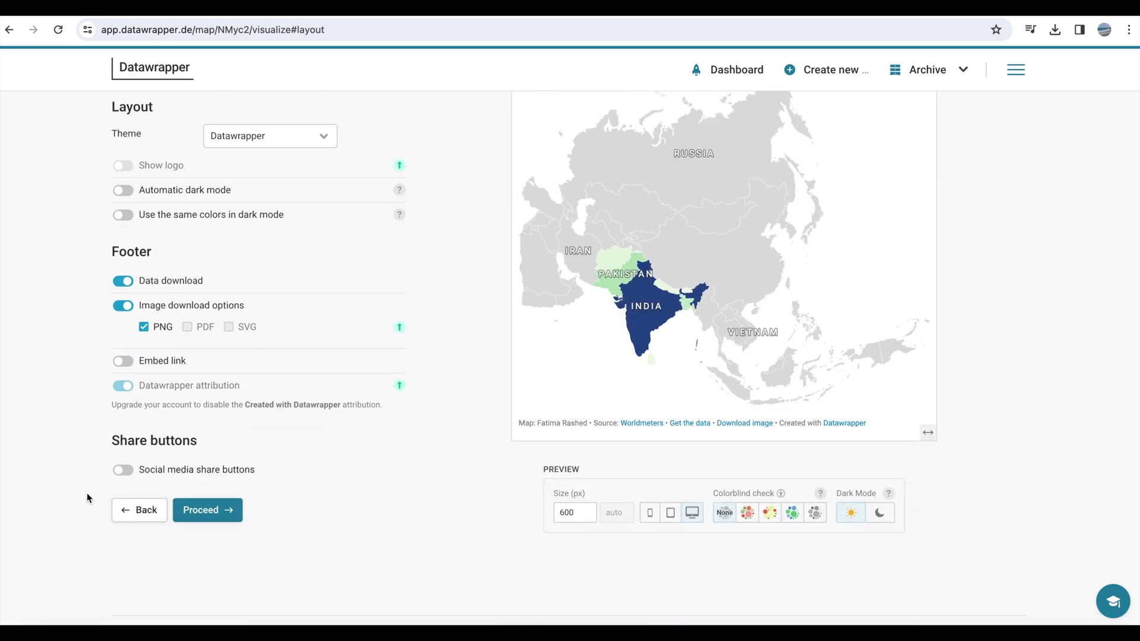
click(123, 469)
scroll(123, 469, up, 1)
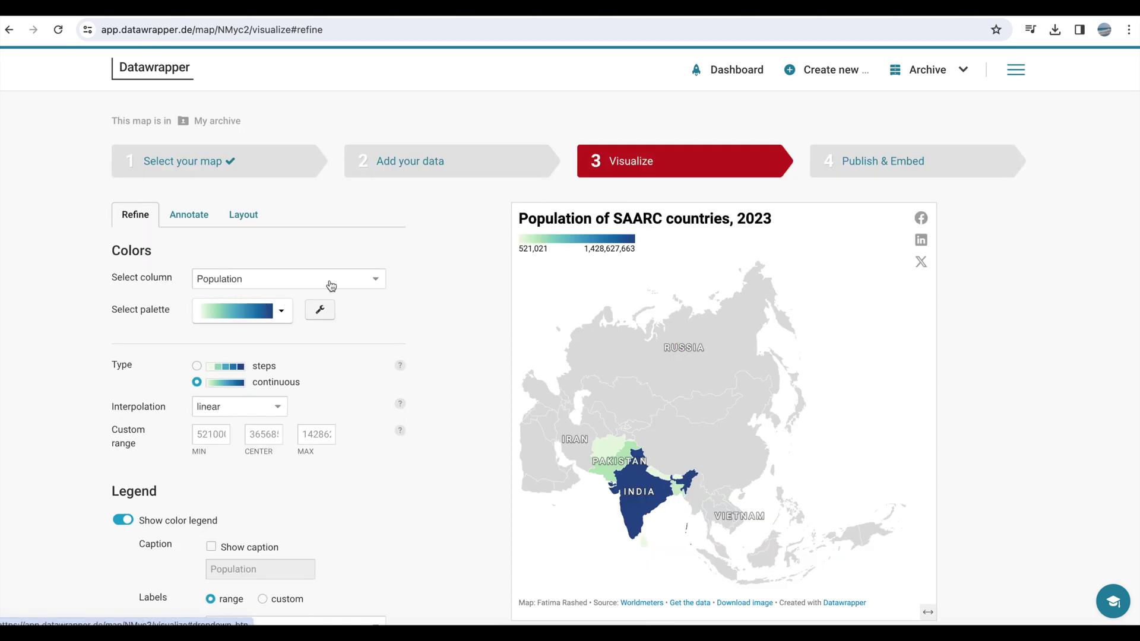
- Colour the map by the Country column so each SAARC country gets its own colour
click(348, 280)
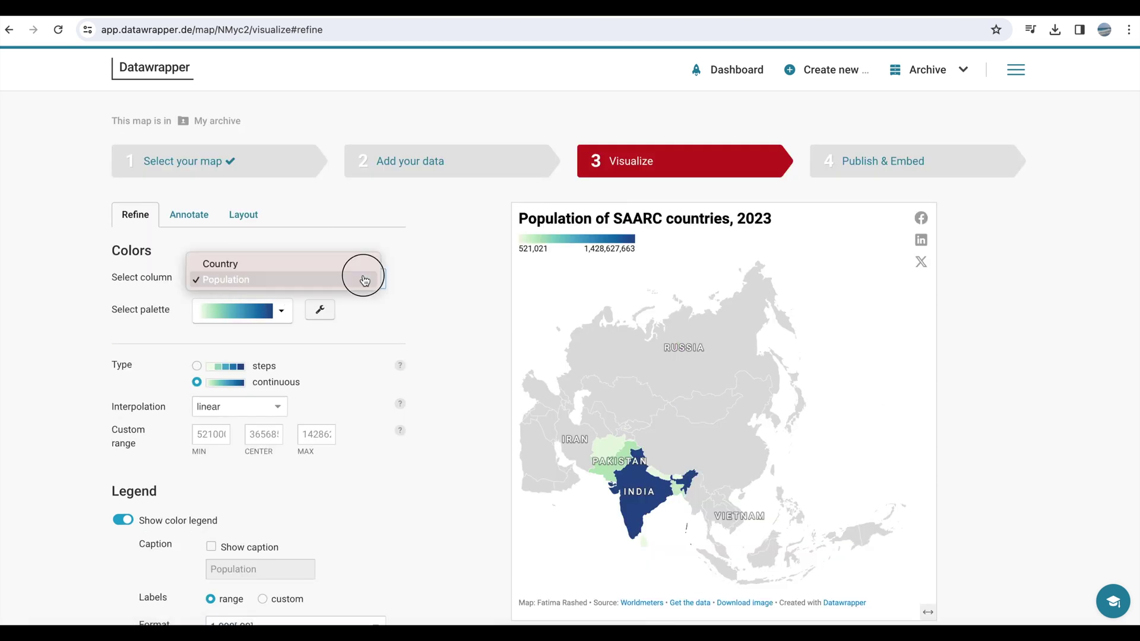
click(321, 265)
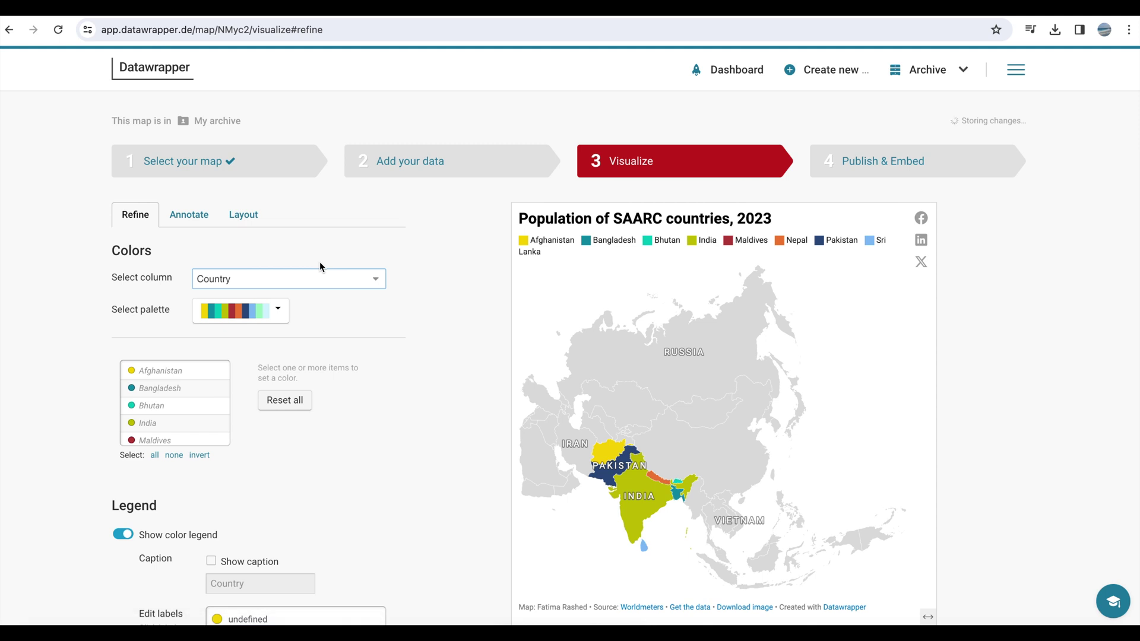
scroll(406, 378, down, 8)
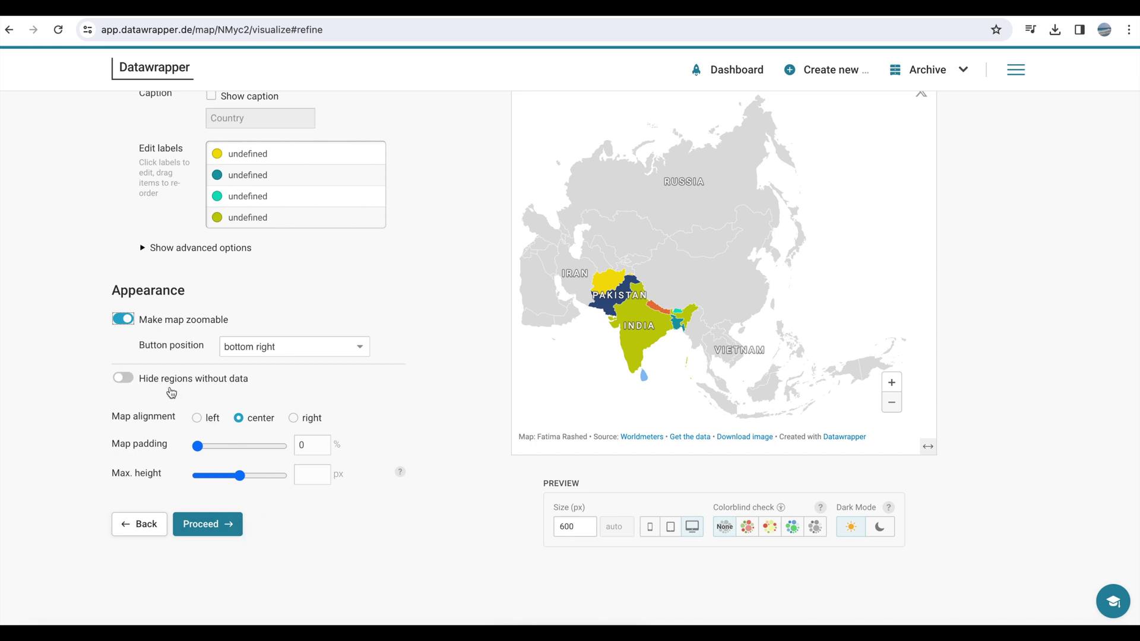
- Hide regions without data so only the SAARC countries remain on the map
click(134, 380)
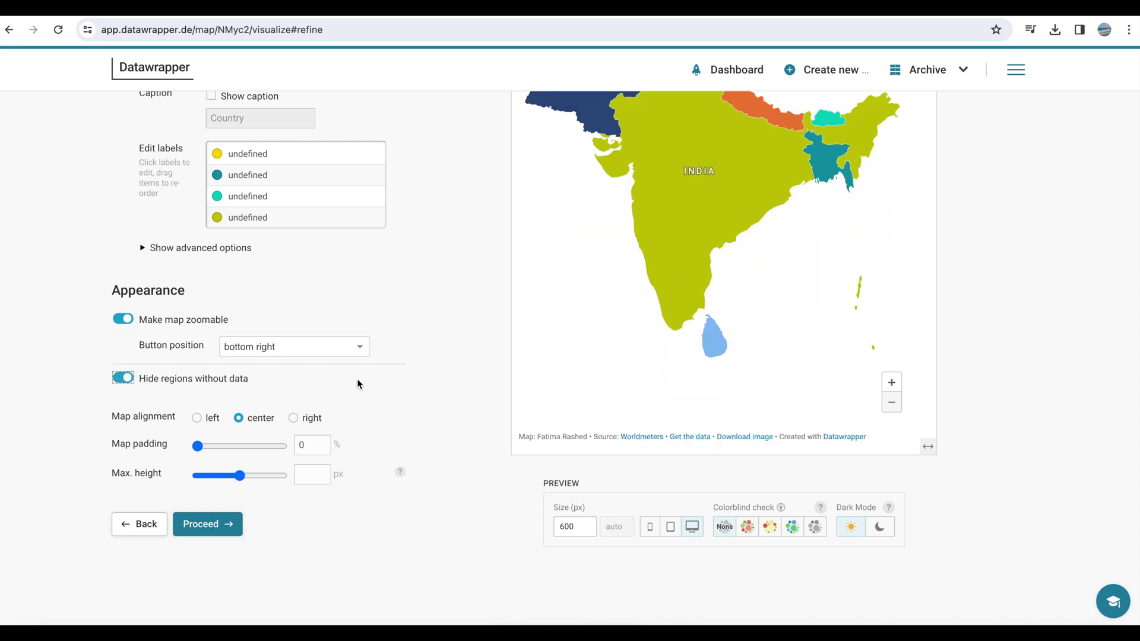
scroll(440, 371, up, 2)
scroll(440, 371, up, 3)
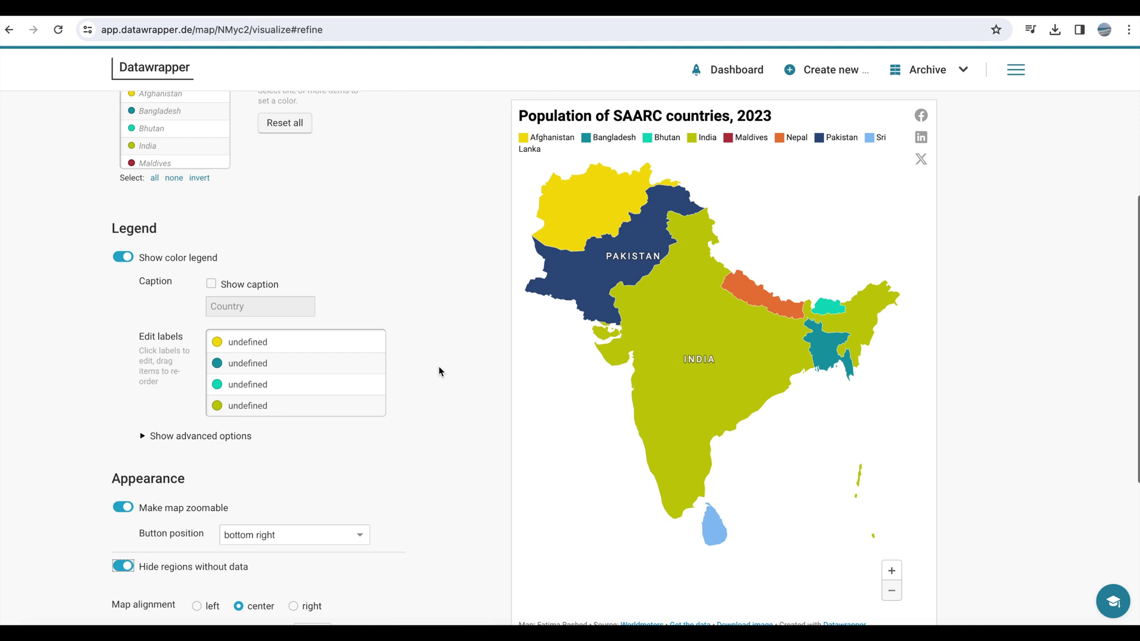
scroll(439, 371, up, 1)
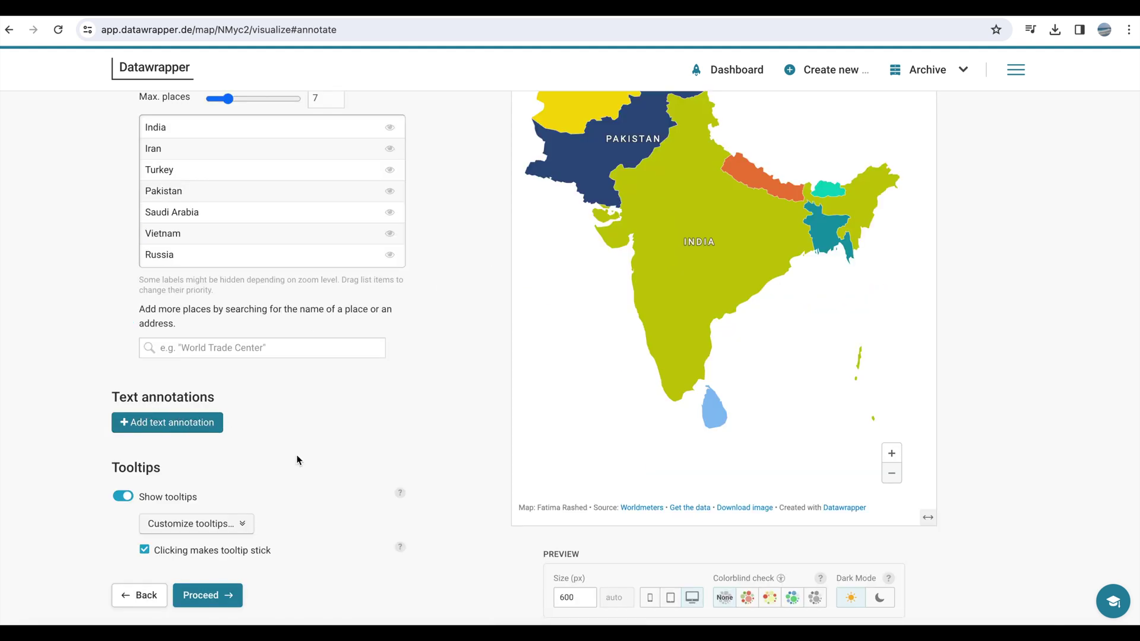
- Add a text annotation box placed over southern India on the map
click(215, 432)
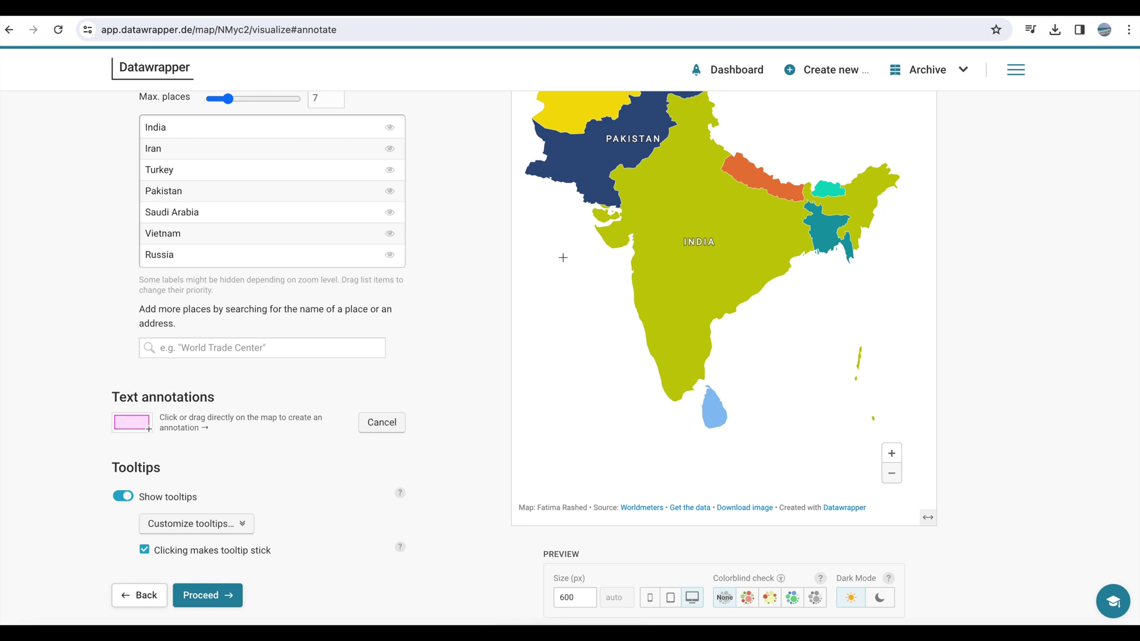
mouse_move(548, 260)
mouse_down()
mouse_move(669, 372)
mouse_move(689, 374)
mouse_move(690, 353)
mouse_up()
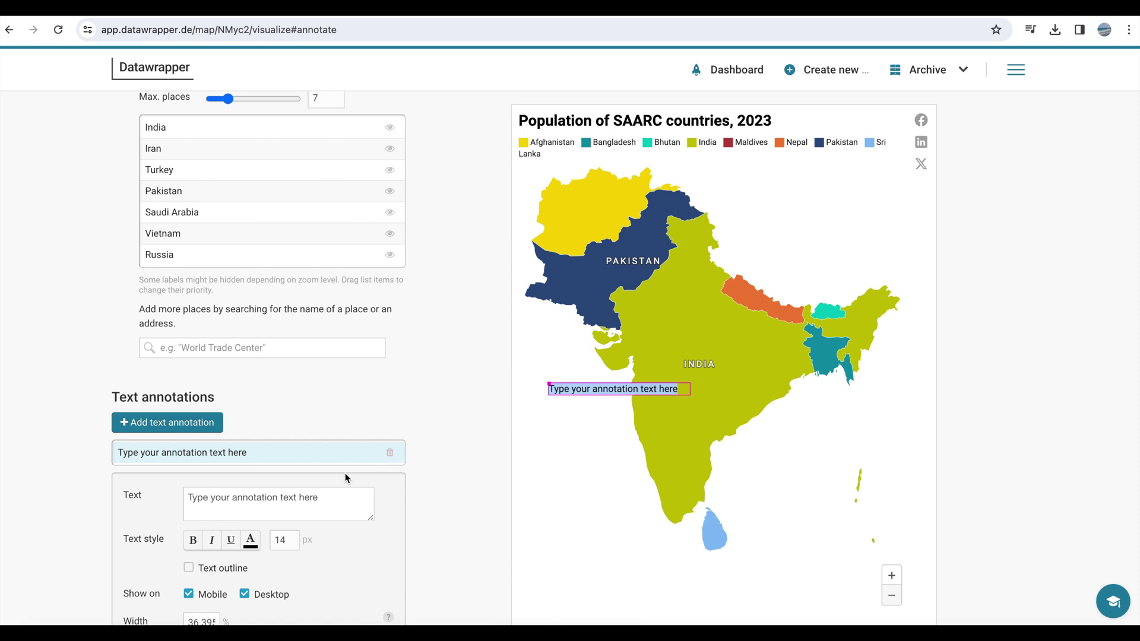
click(240, 496)
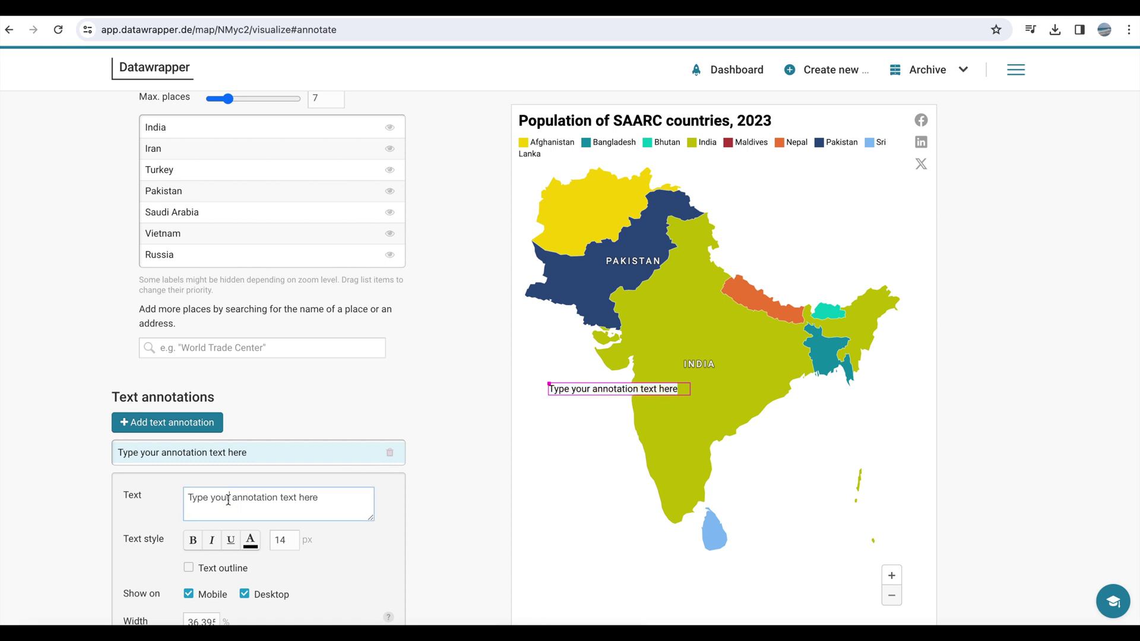
- Replace the placeholder with 'India is the most populous country in South Asi'
click(191, 497)
text(In)
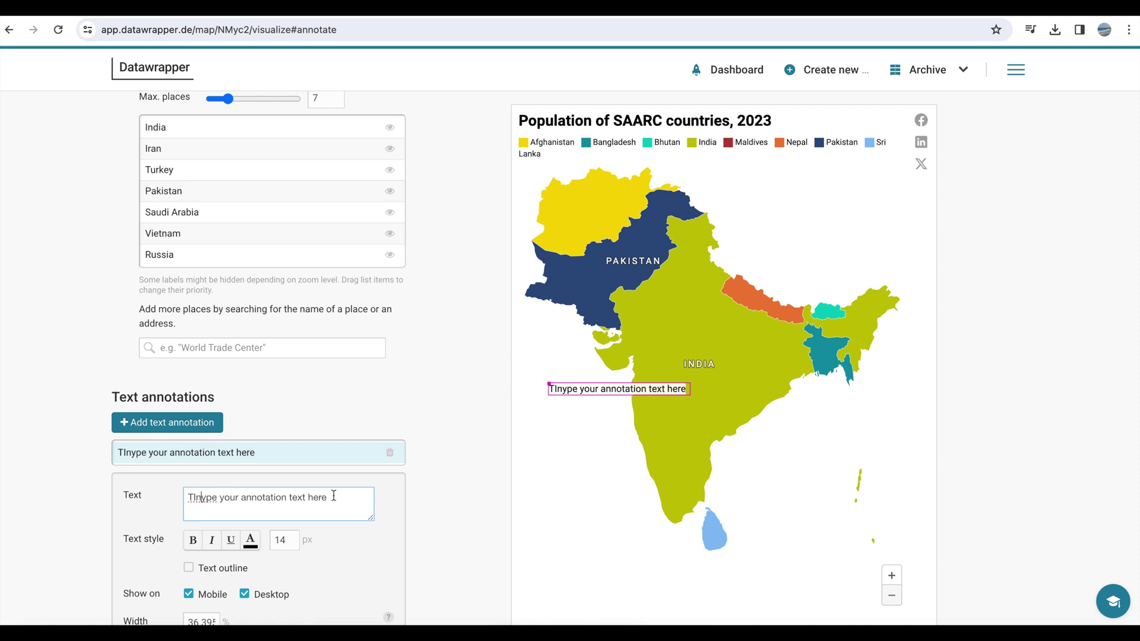
drag(348, 497, 189, 497)
key(BackSpace)
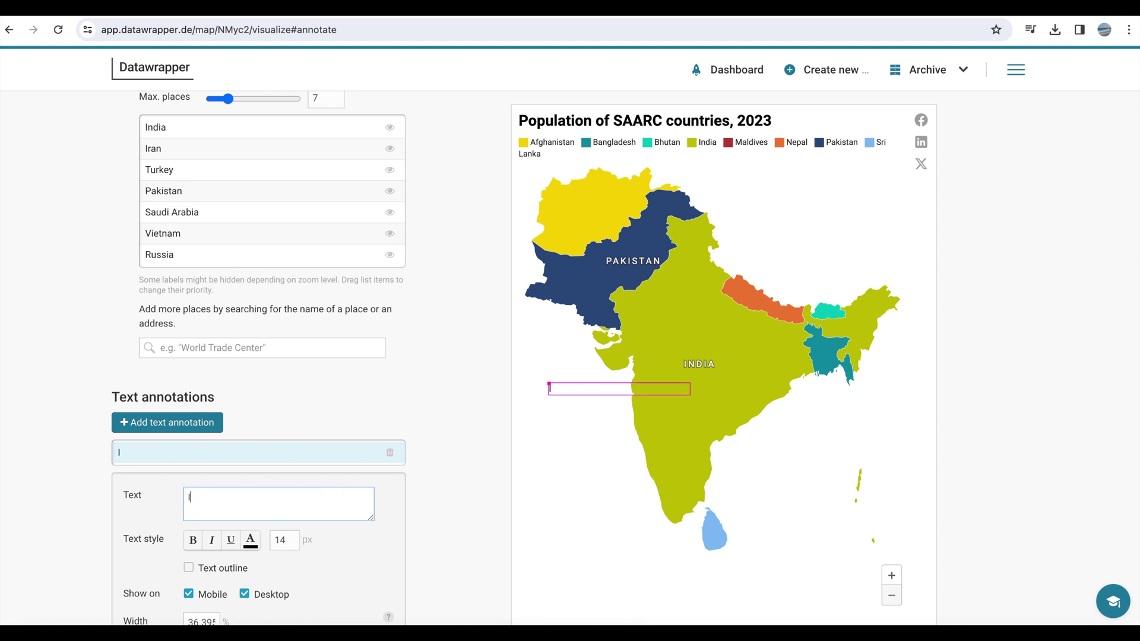
text(India is the most p)
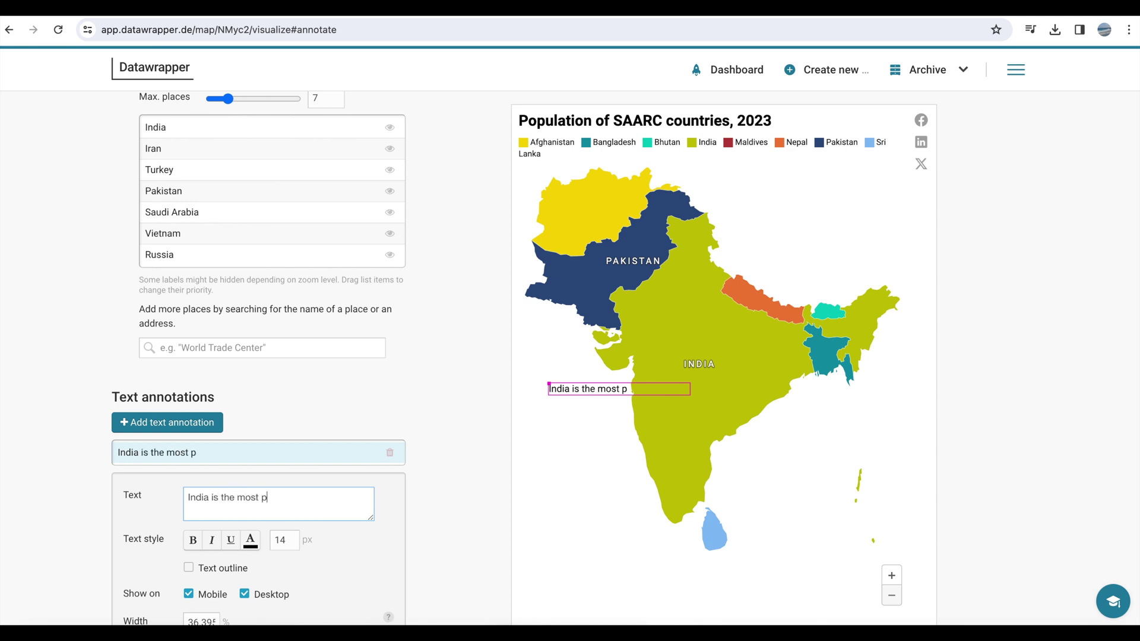
text(opulous country)
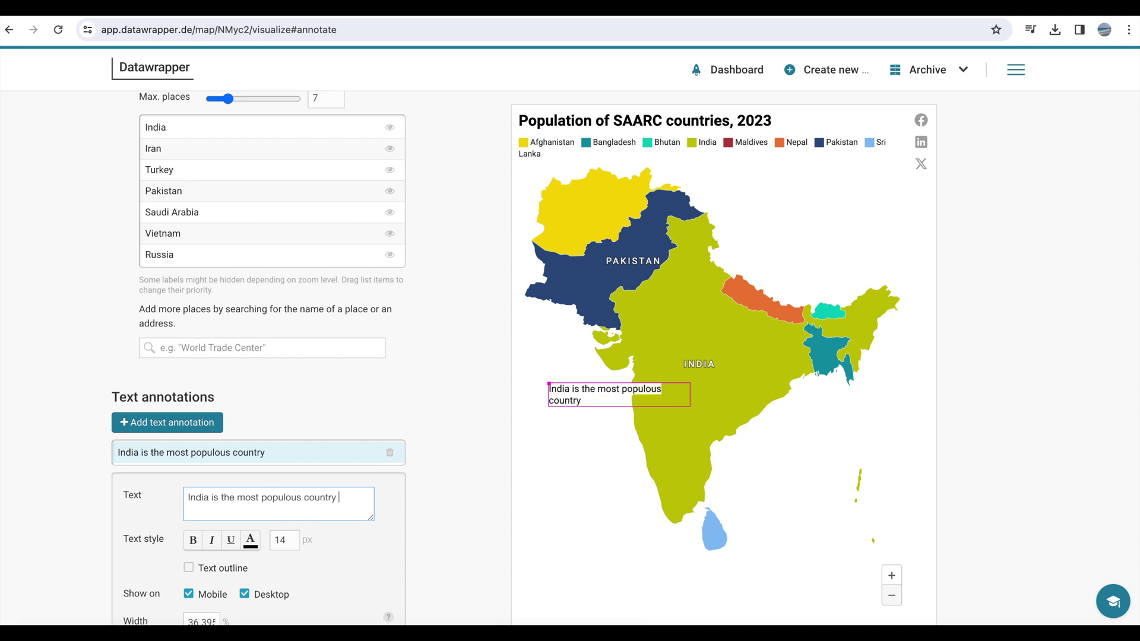
text( in South Asia)
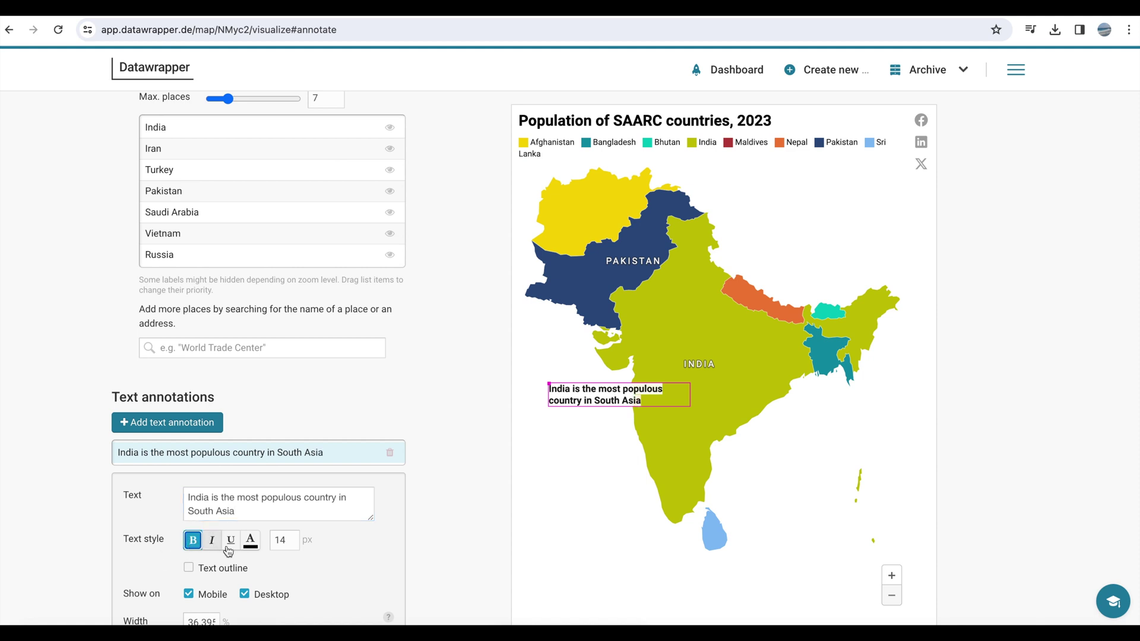
- Colour the India annotation text teal and turn on its connector line
click(250, 539)
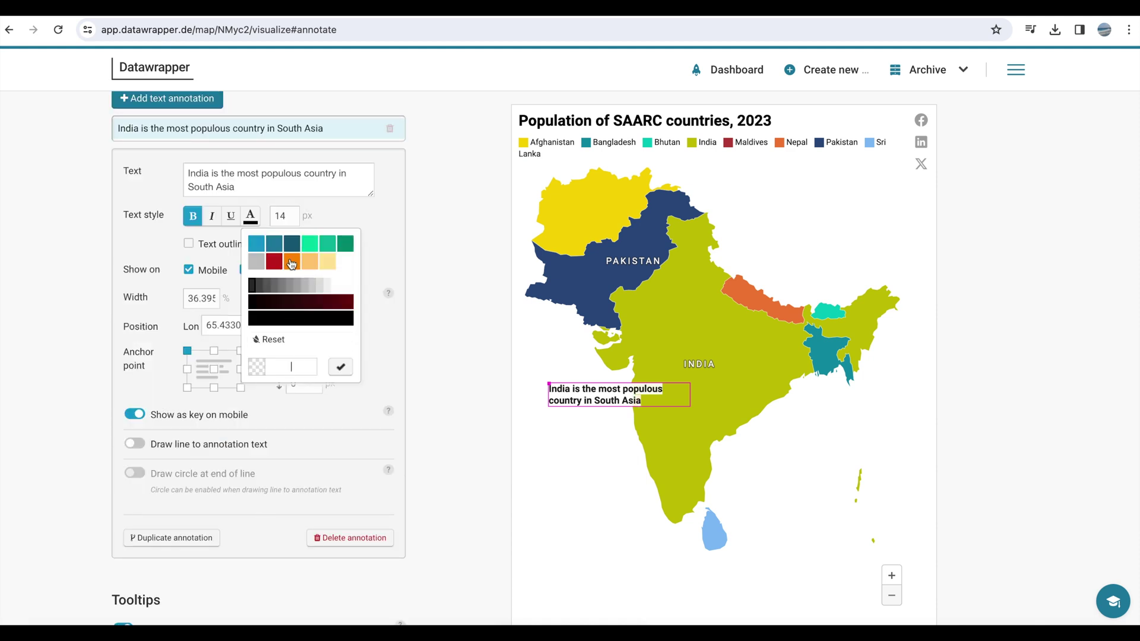
click(258, 246)
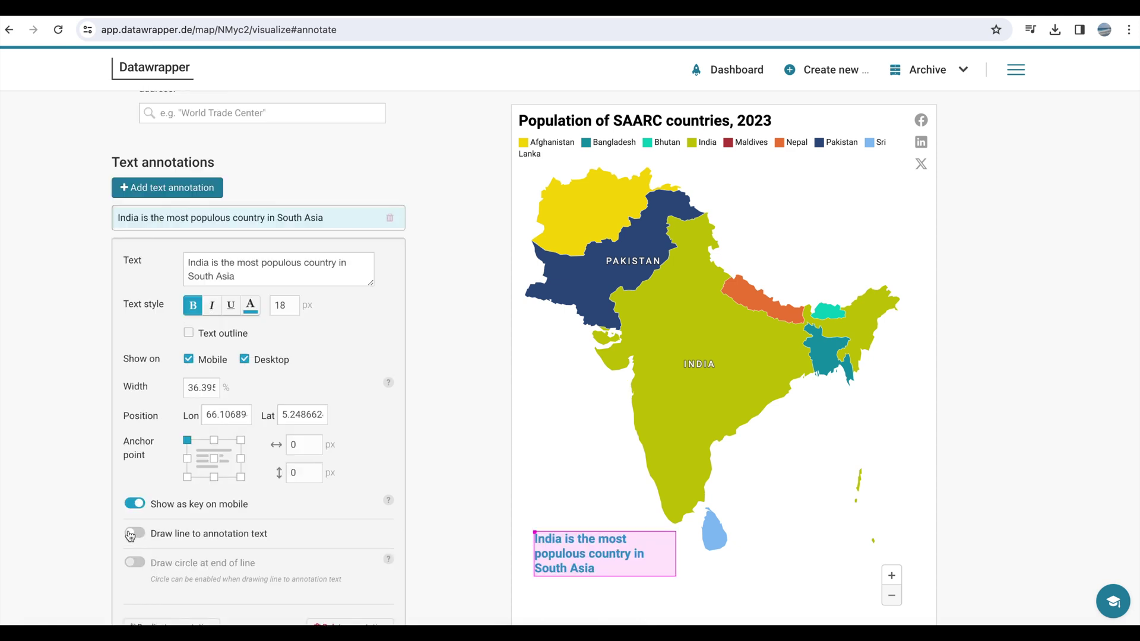
click(134, 533)
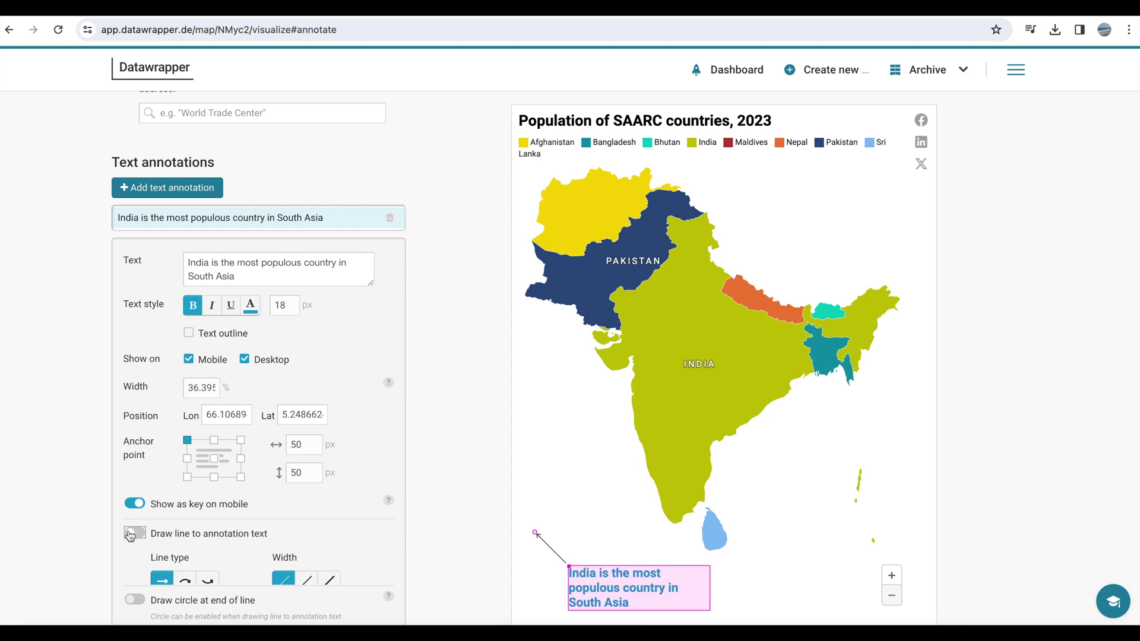
scroll(521, 484, down, 1)
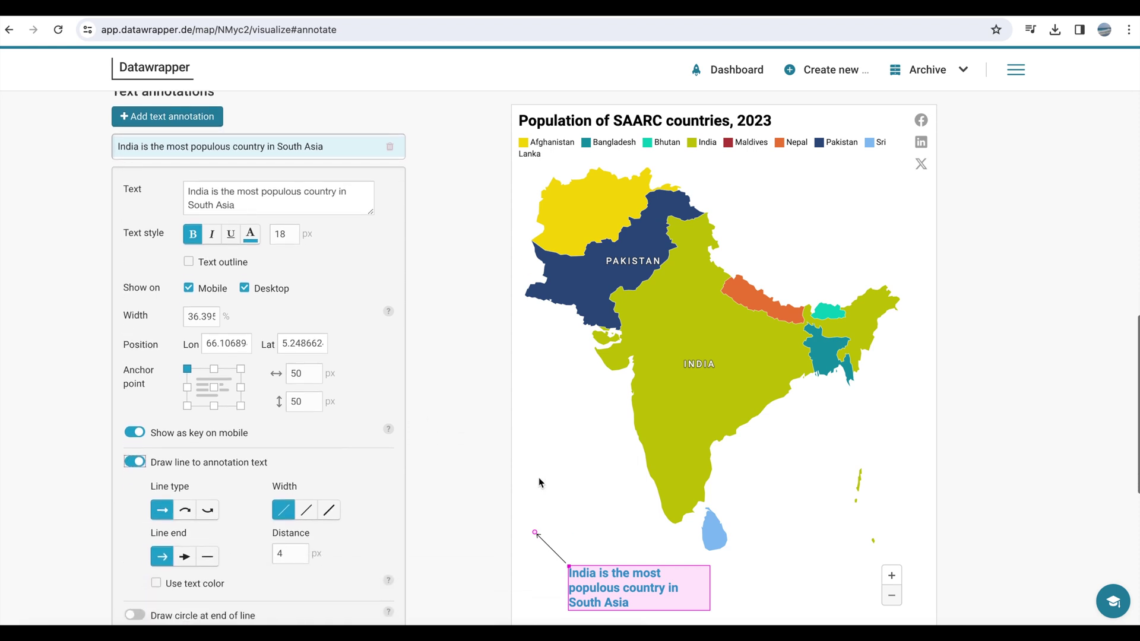
- Point a thick, curved arrow with a plain arrowhead from the annotation into central India
drag(535, 533, 678, 415)
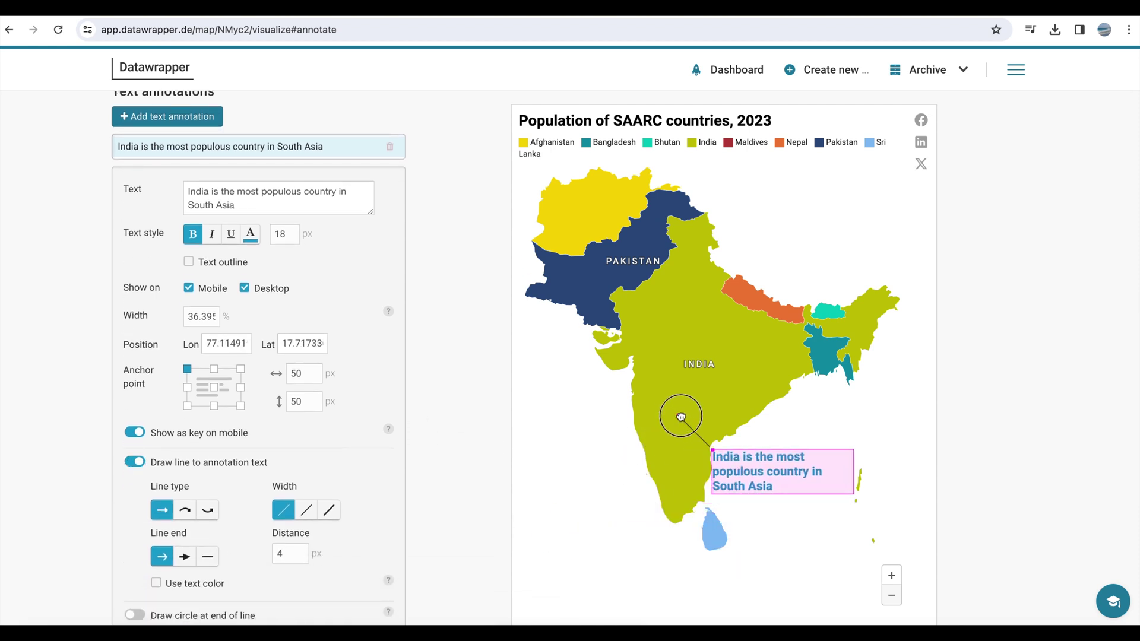
mouse_move(721, 471)
mouse_down()
mouse_move(610, 528)
mouse_move(525, 544)
mouse_move(585, 566)
mouse_up()
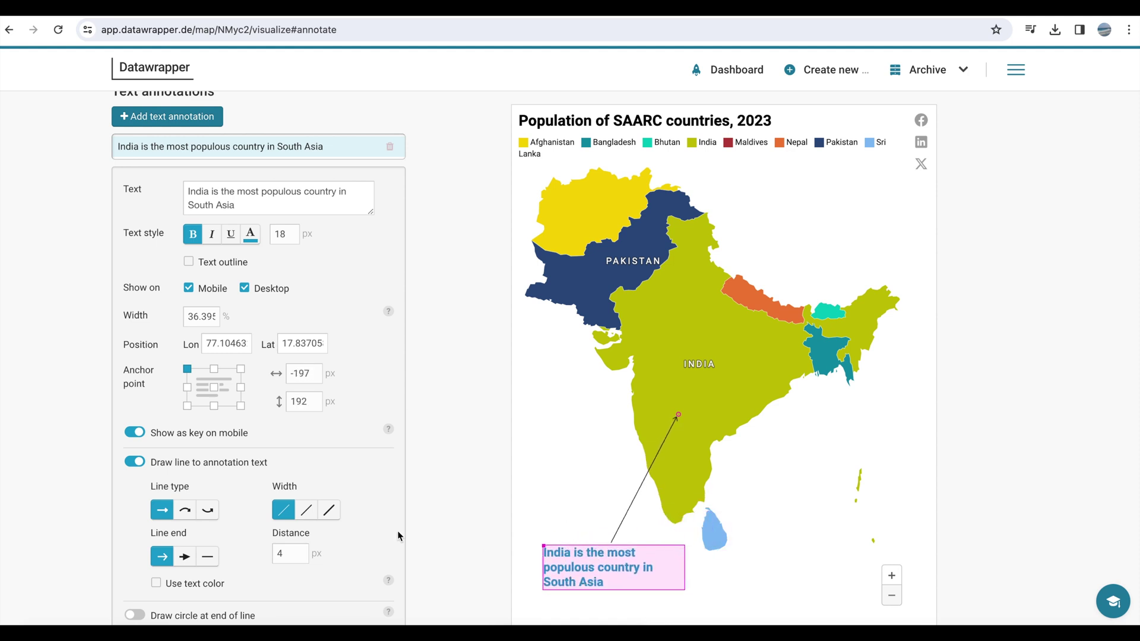
click(186, 511)
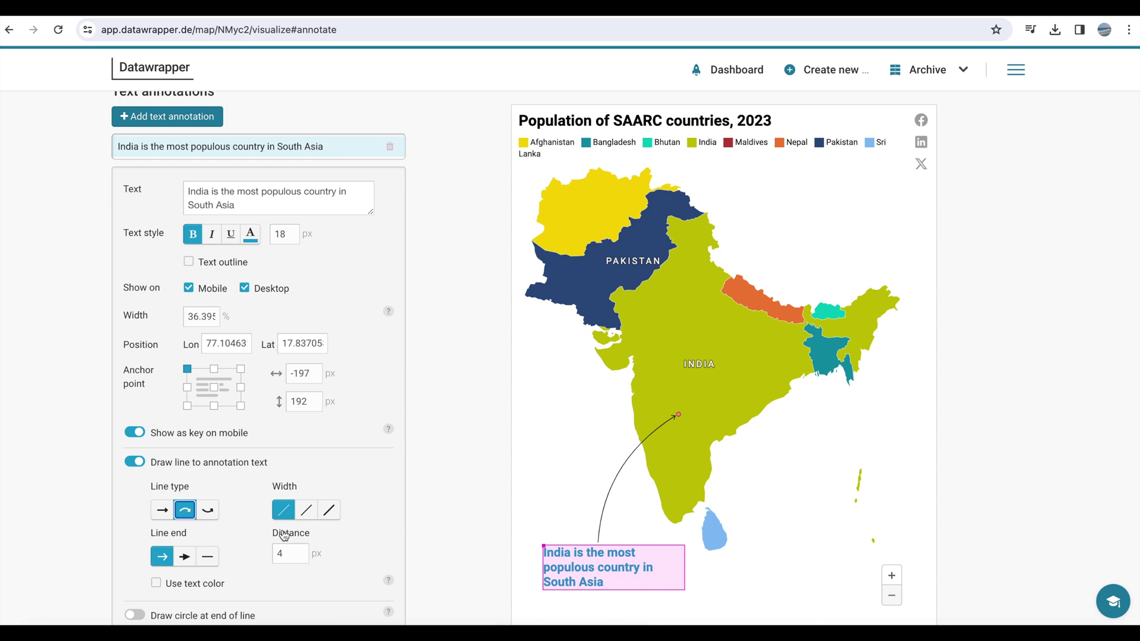
click(330, 511)
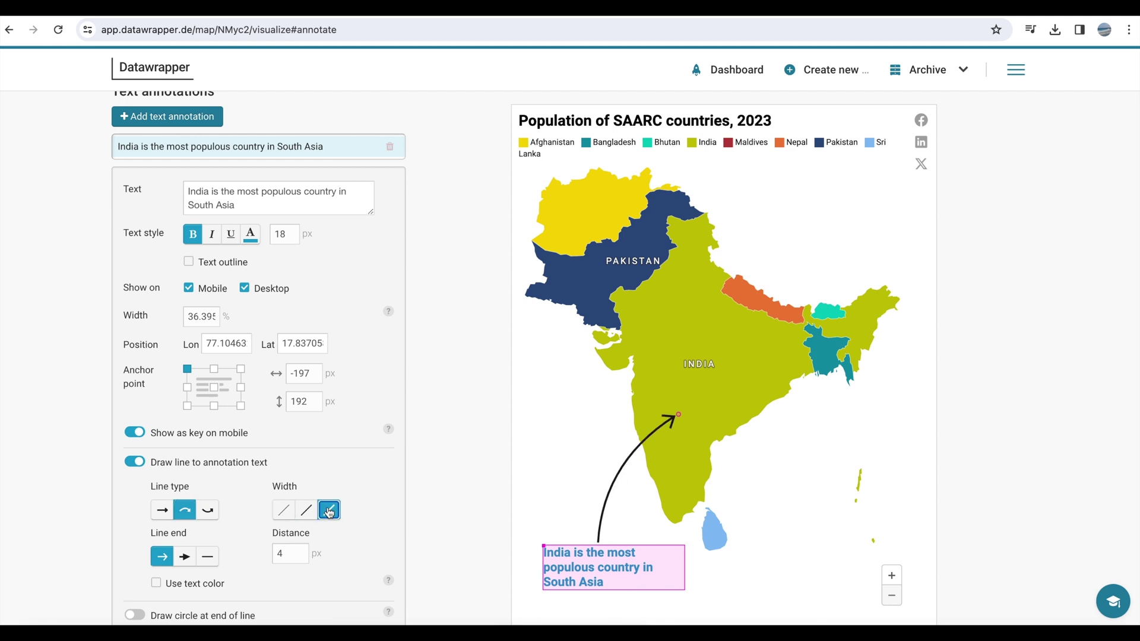
click(187, 557)
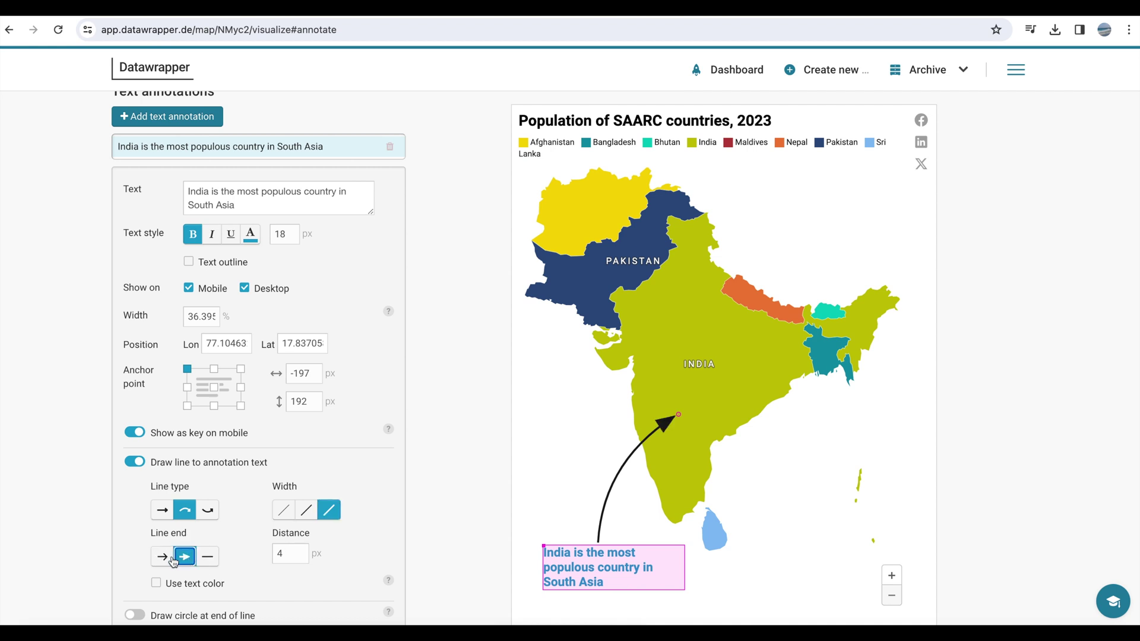
click(165, 557)
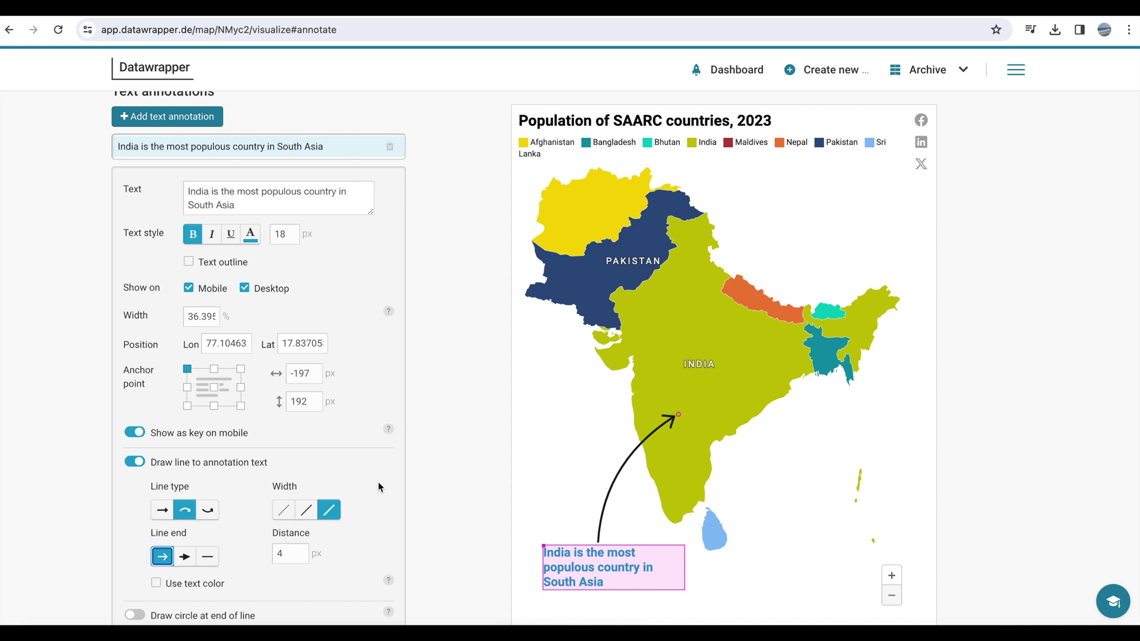
scroll(379, 487, down, 2)
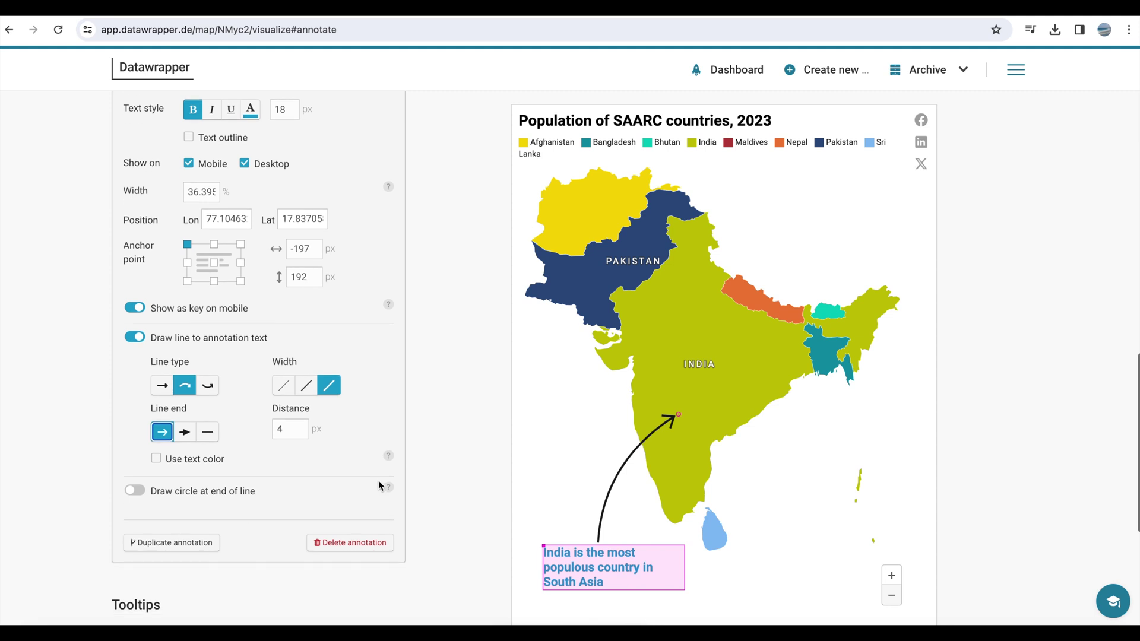
scroll(470, 360, down, 2)
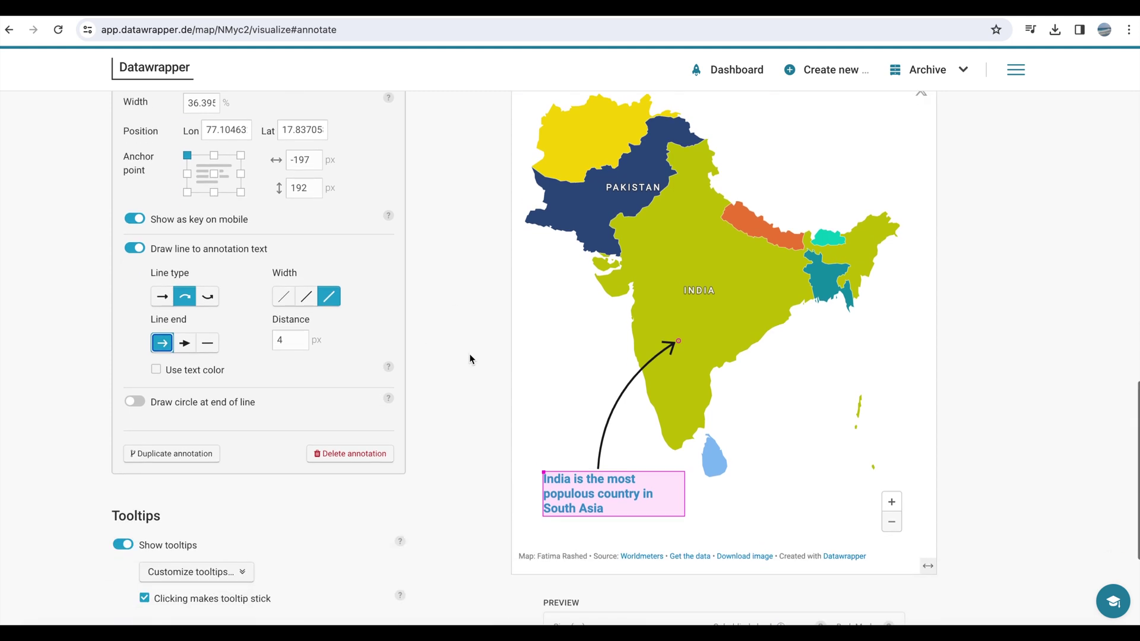
- Publish the SAARC population map and copy its embed code
click(470, 359)
click(219, 558)
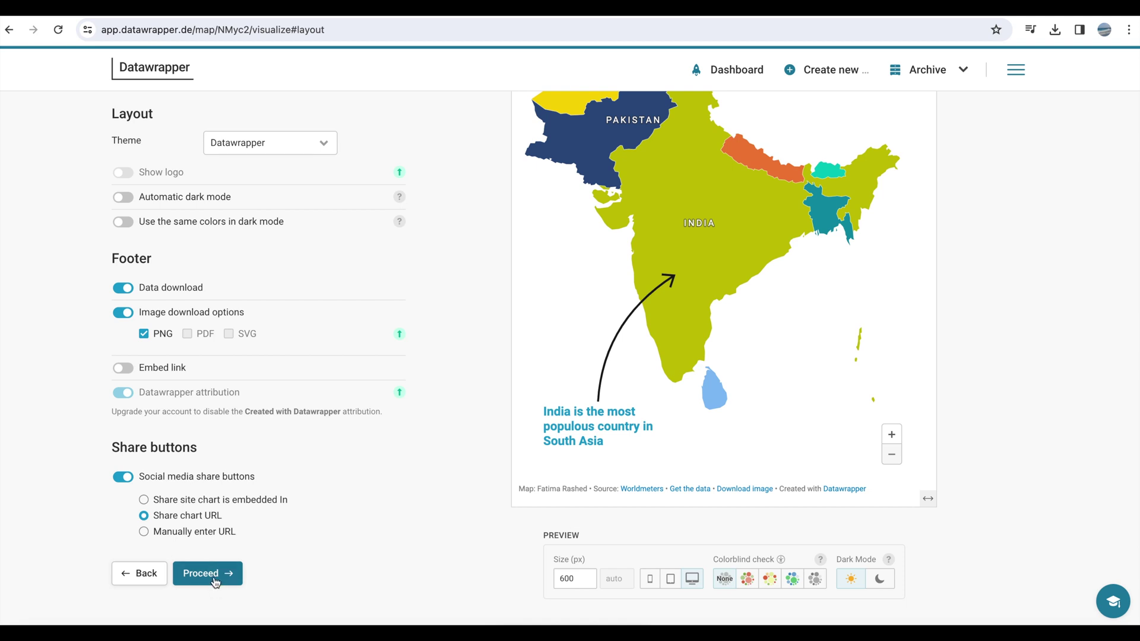
click(214, 576)
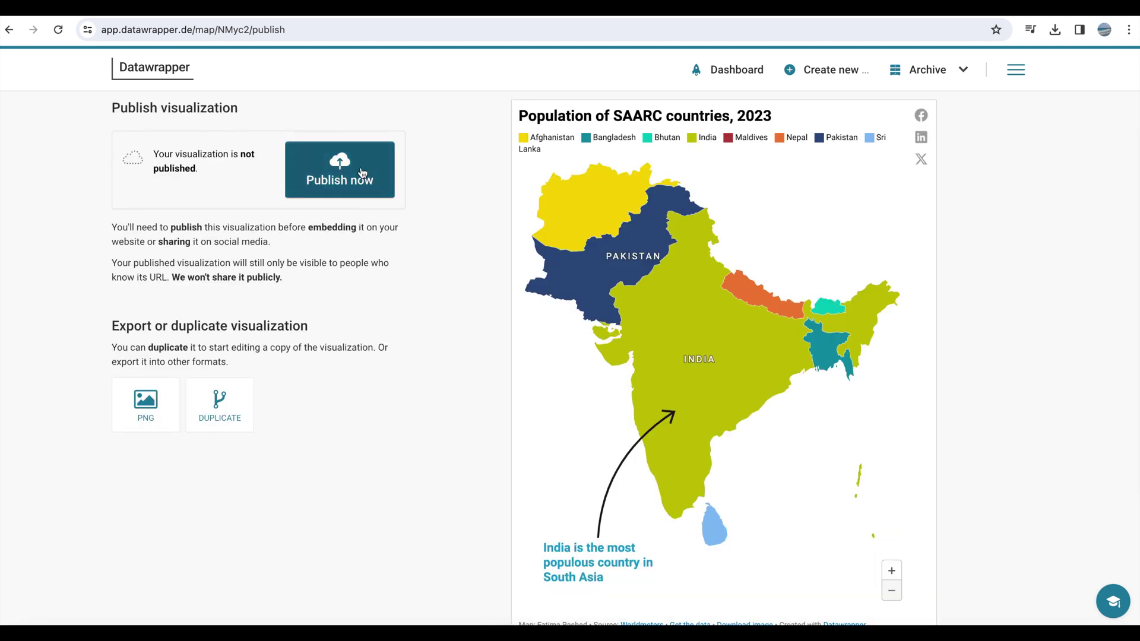
click(362, 173)
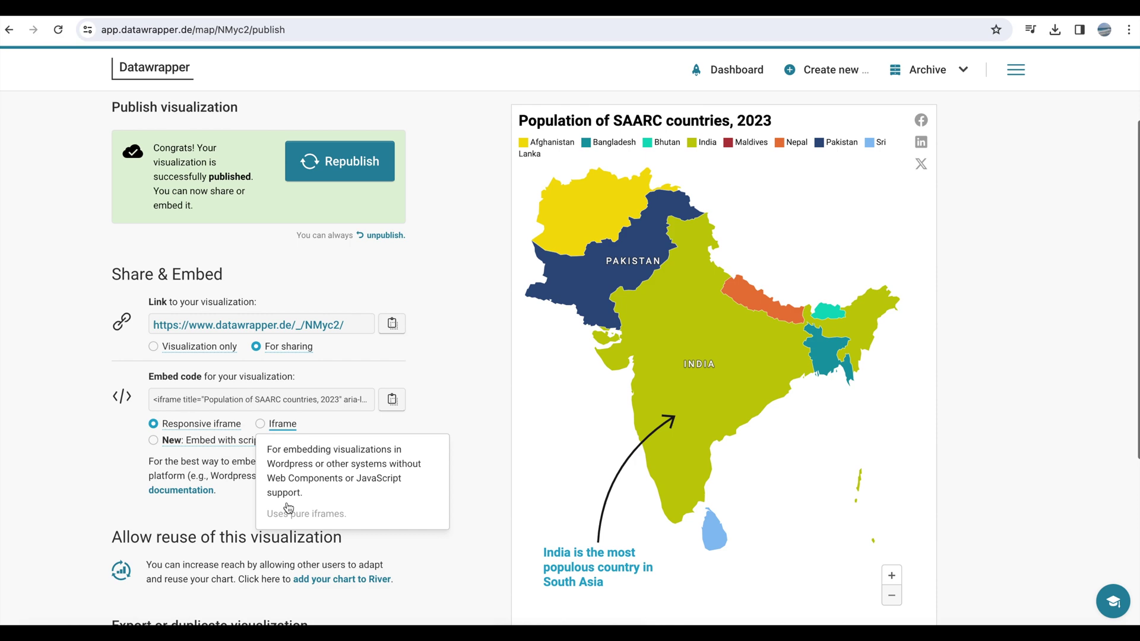
scroll(287, 503, down, 2)
scroll(316, 505, down, 1)
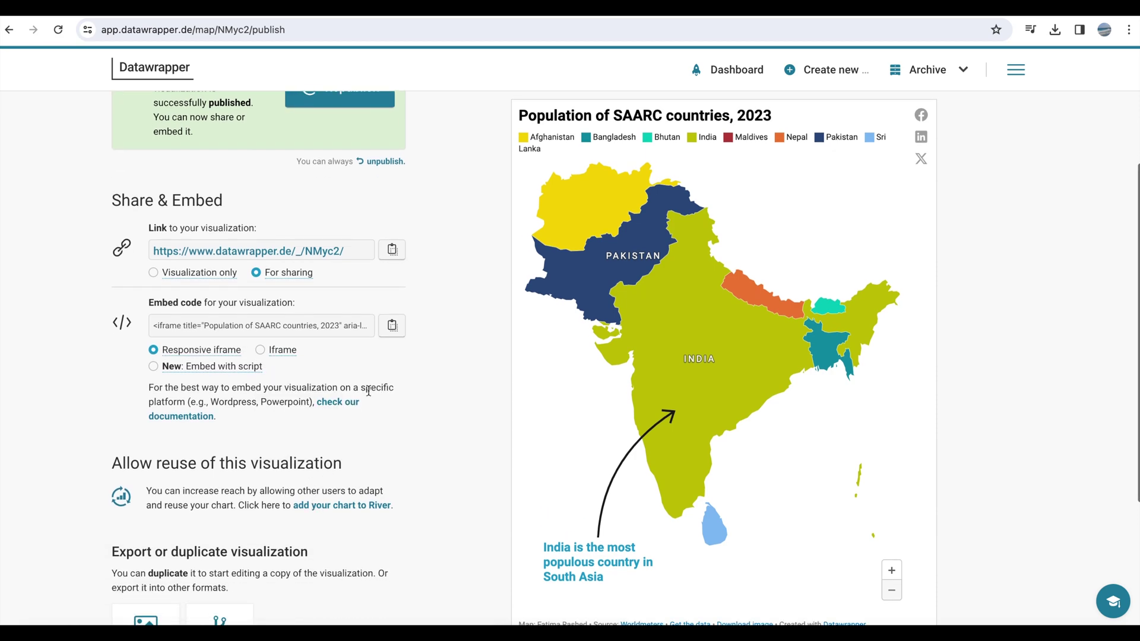
click(396, 325)
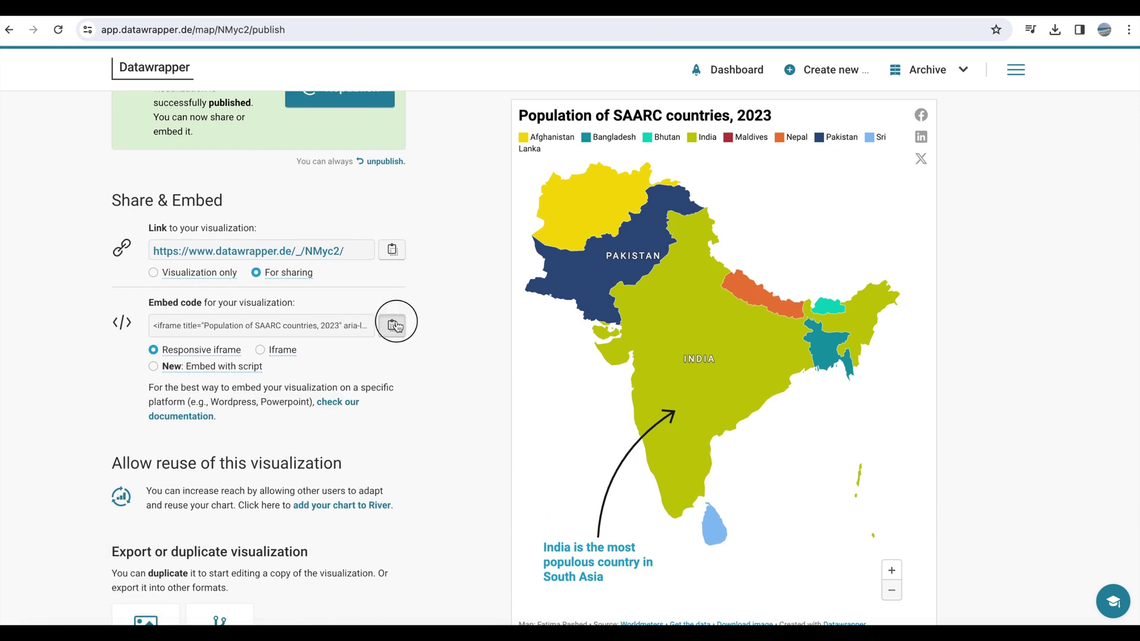